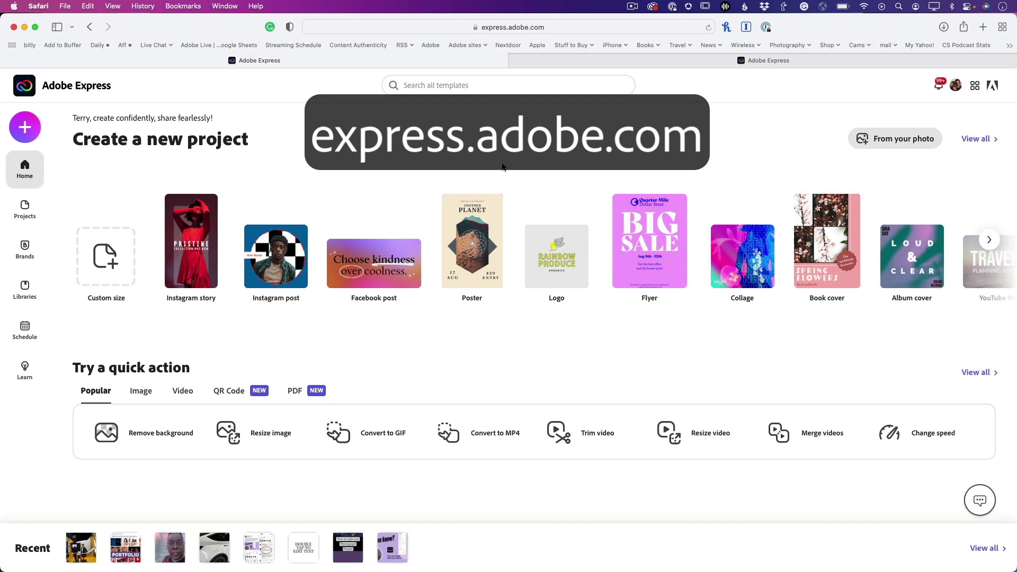
Create a new web page project and apply the Chic theme to it
{"action": "left_click", "coordinate": [24, 131]}
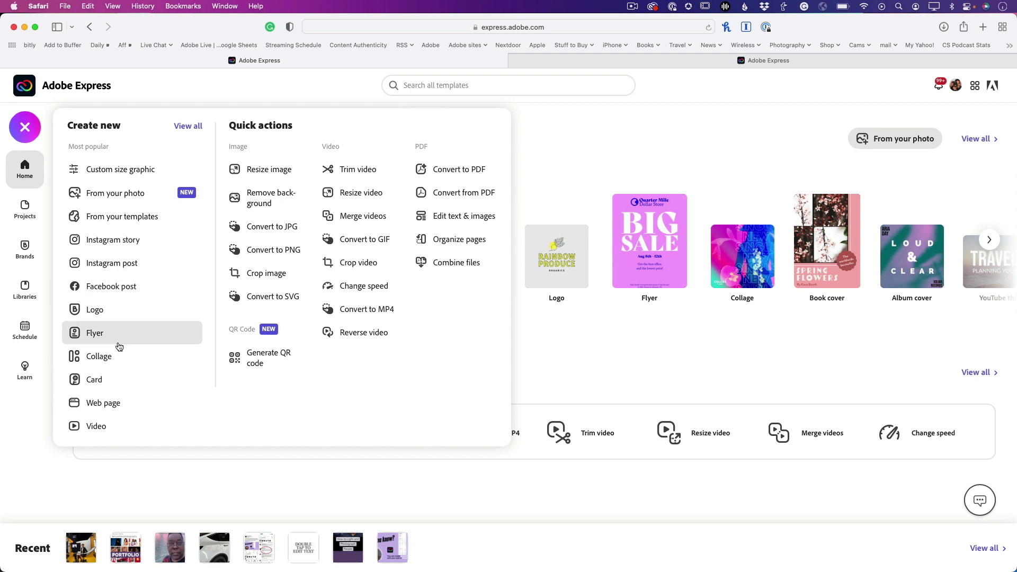
{"action": "left_click", "coordinate": [112, 407]}
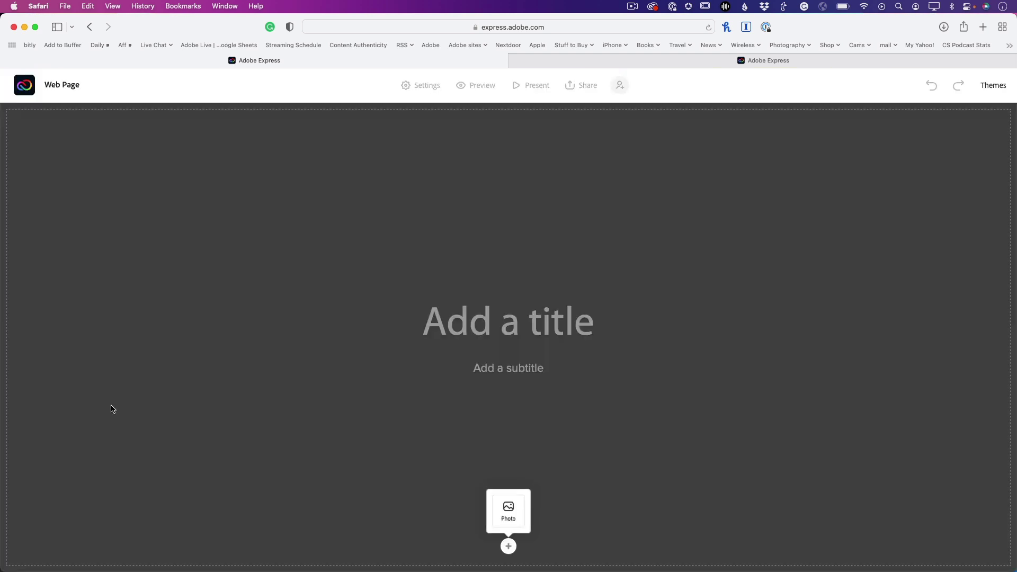
{"action": "left_click", "coordinate": [993, 86]}
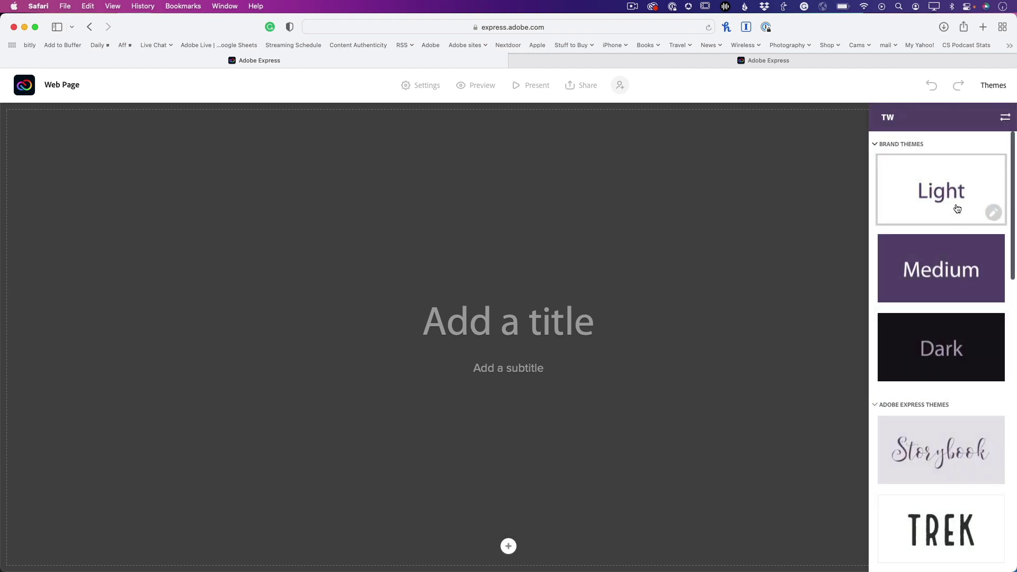
{"action": "scroll", "coordinate": [942, 378], "scroll_direction": "down", "scroll_amount": 10}
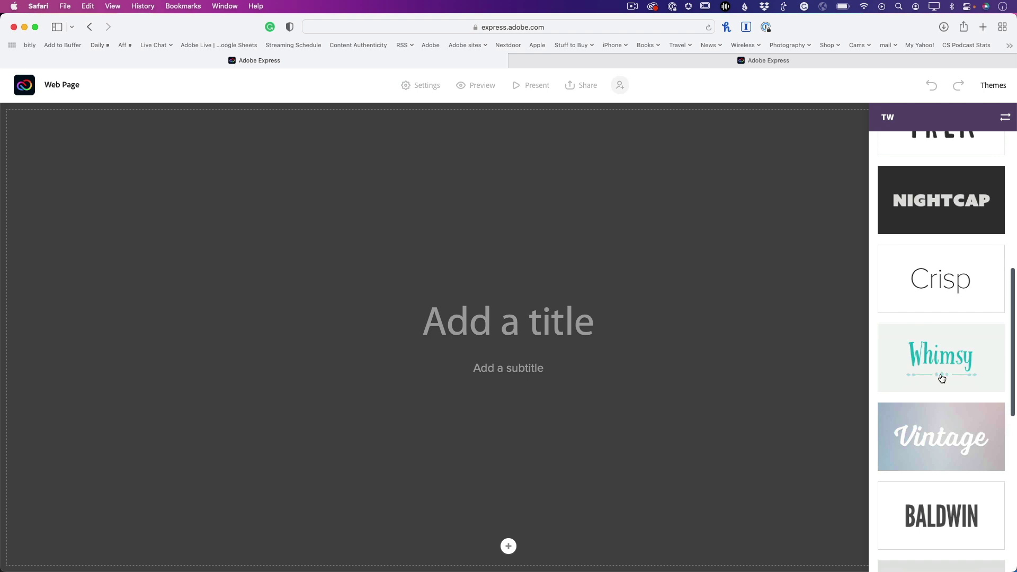
{"action": "scroll", "coordinate": [942, 378], "scroll_direction": "down", "scroll_amount": 8}
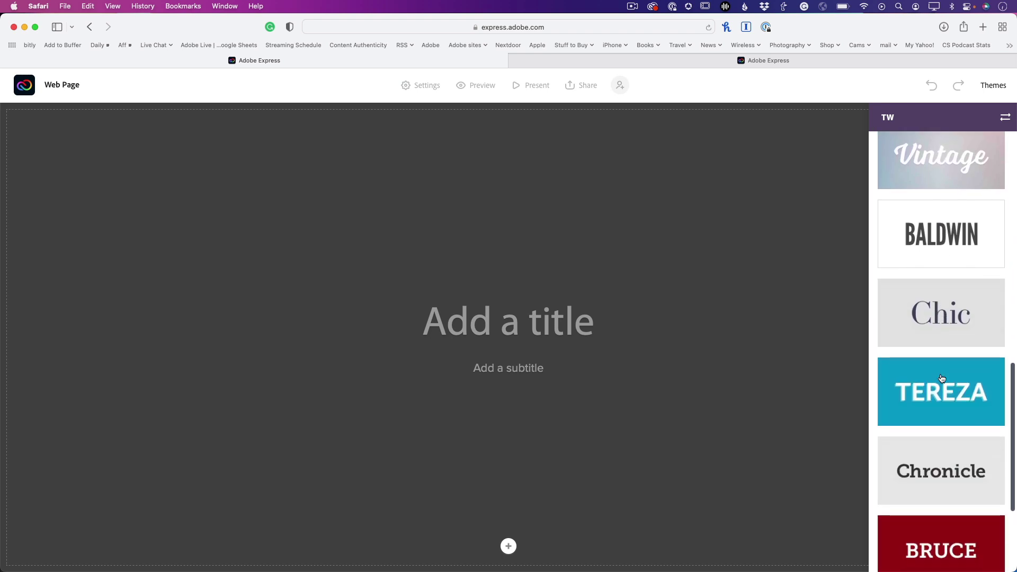
{"action": "scroll", "coordinate": [940, 380], "scroll_direction": "up", "scroll_amount": 1}
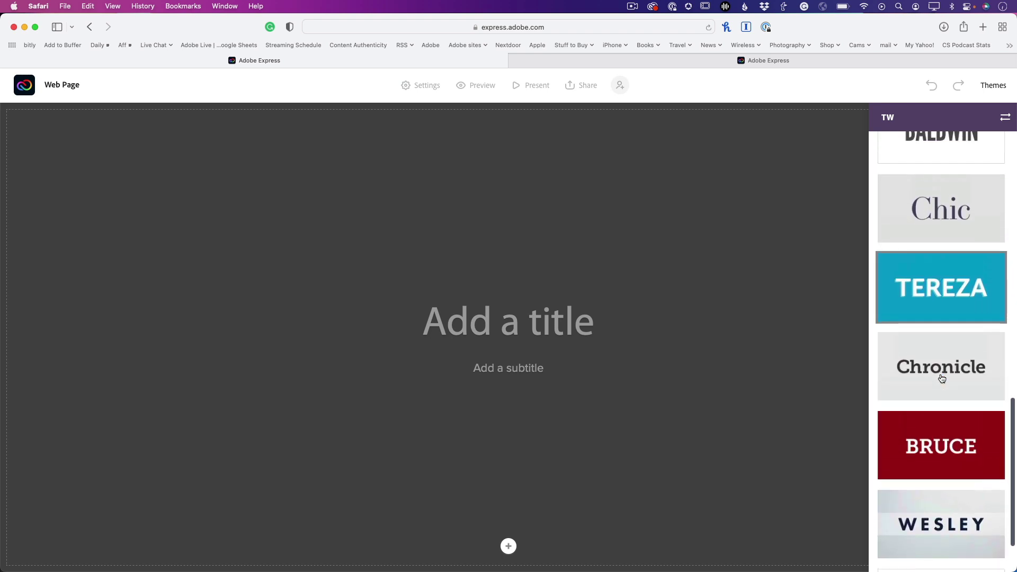
{"action": "left_click", "coordinate": [947, 223]}
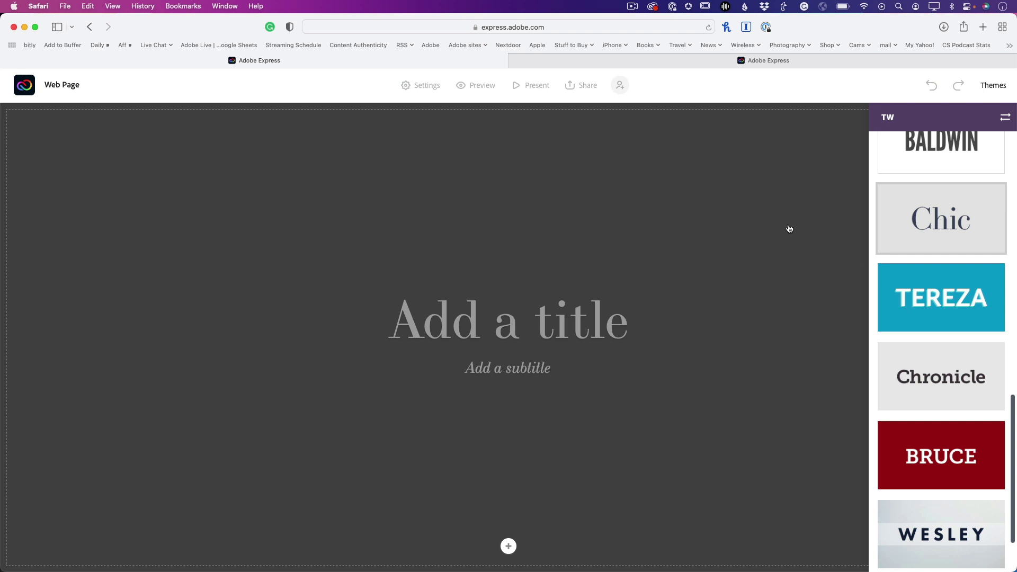
Title the page 'My Photographic Journey' and add the author's byline as its subtitle
{"action": "left_click", "coordinate": [996, 87]}
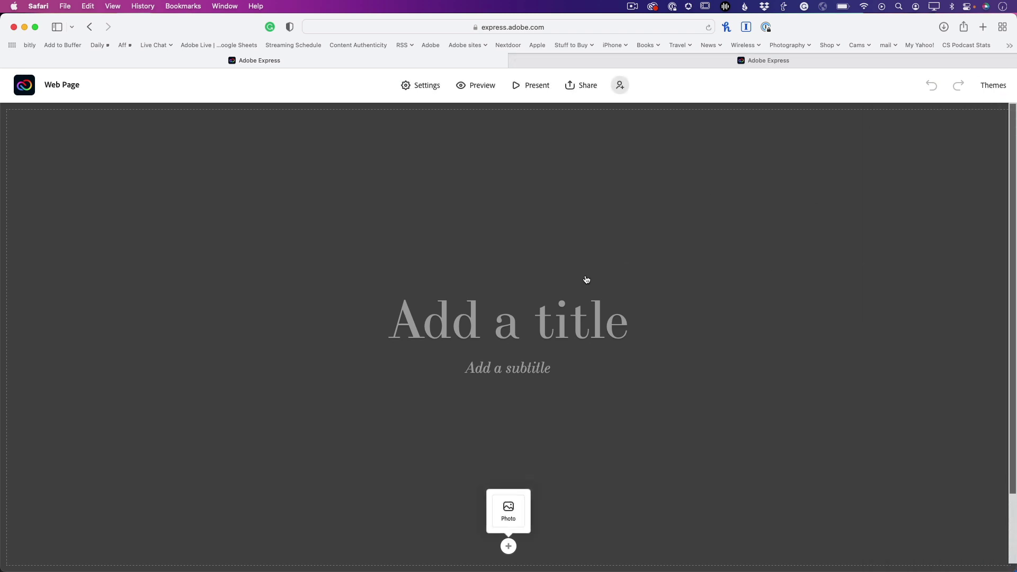
{"action": "left_click", "coordinate": [553, 325]}
{"action": "type", "text": "M"}
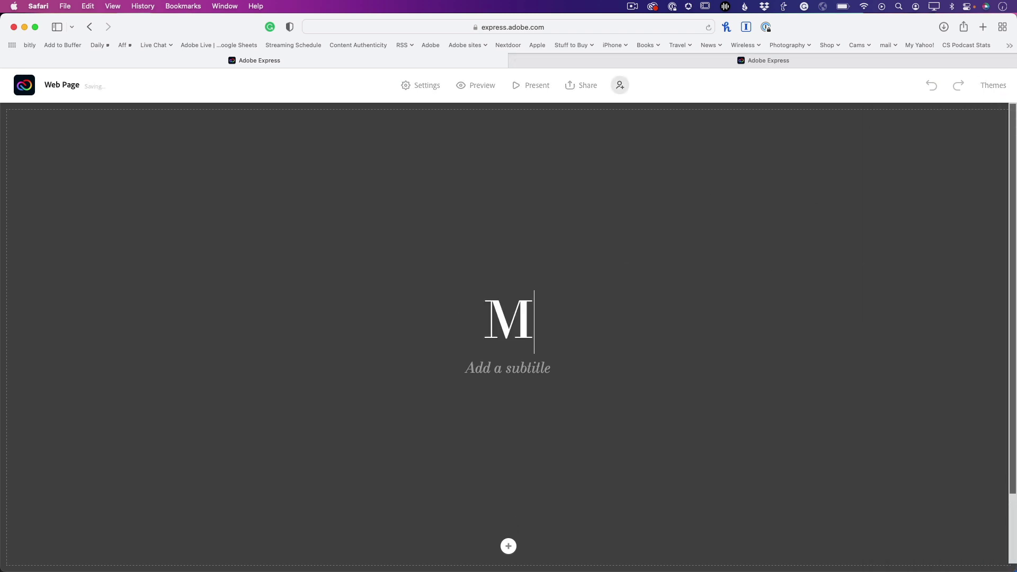
{"action": "type", "text": "y Photograp"}
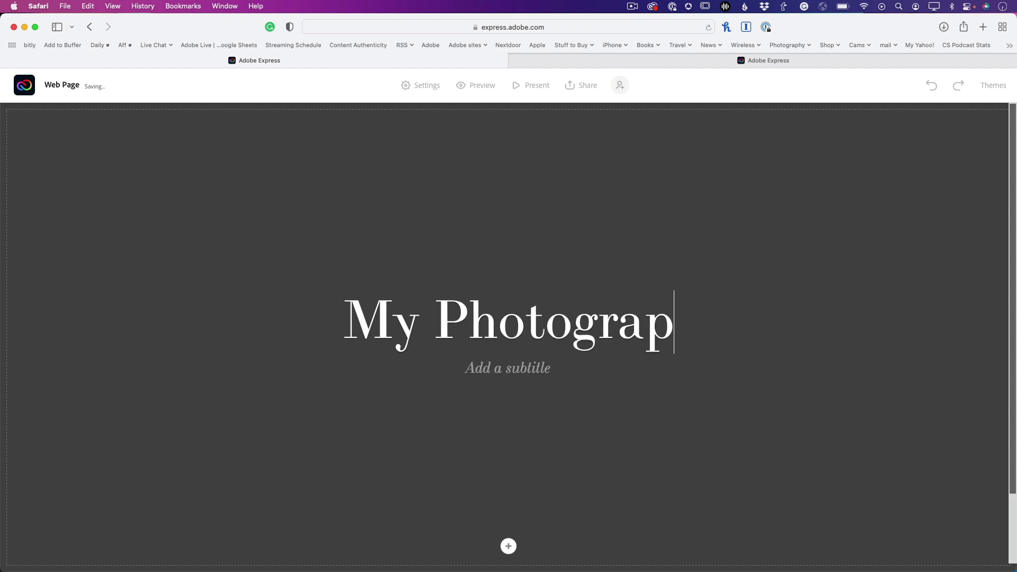
{"action": "type", "text": "ic"}
{"action": "key", "text": "BackSpace"}
{"action": "key", "text": "BackSpace"}
{"action": "type", "text": "h"}
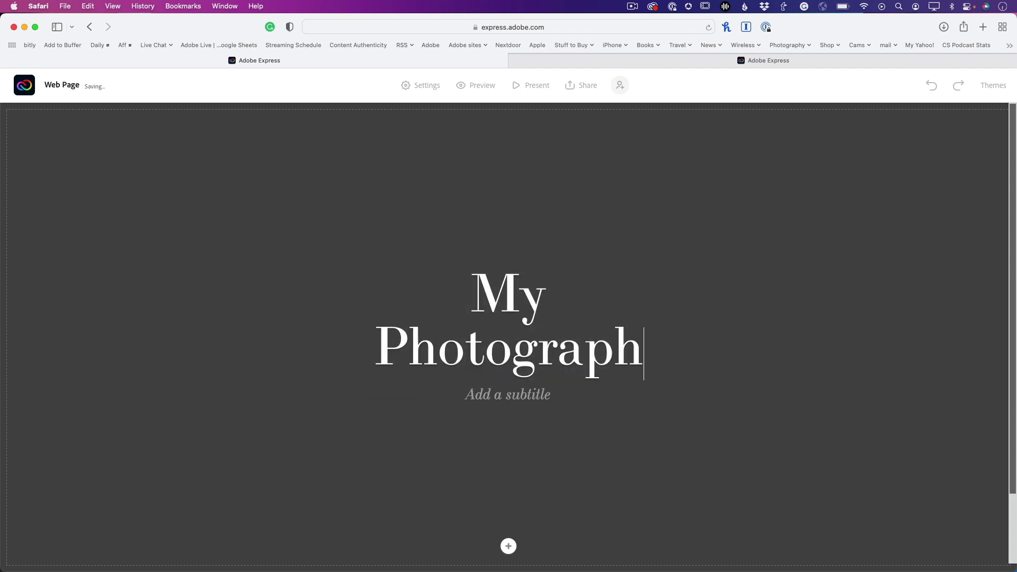
{"action": "type", "text": "ic Journey"}
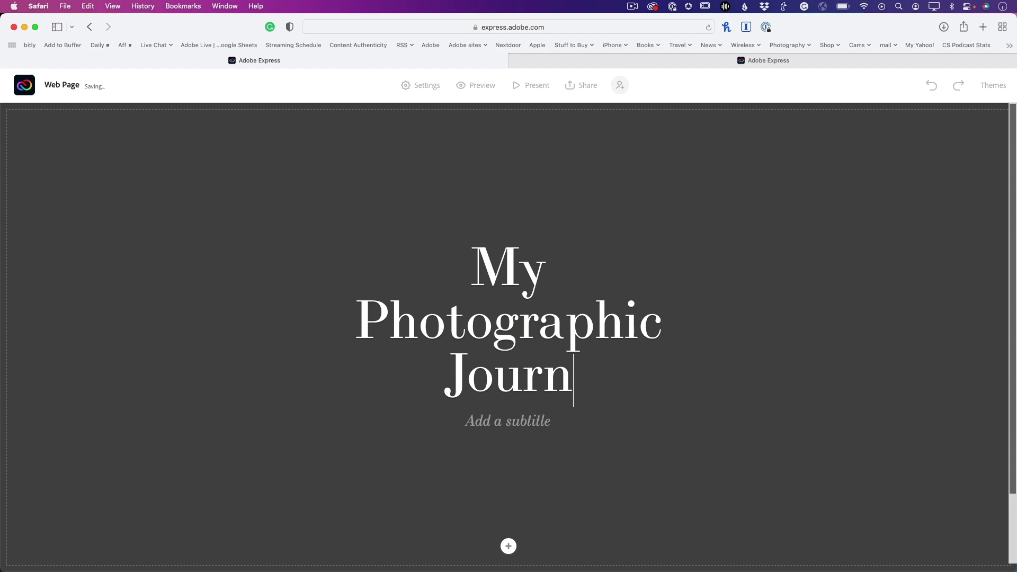
{"action": "left_click", "coordinate": [528, 422]}
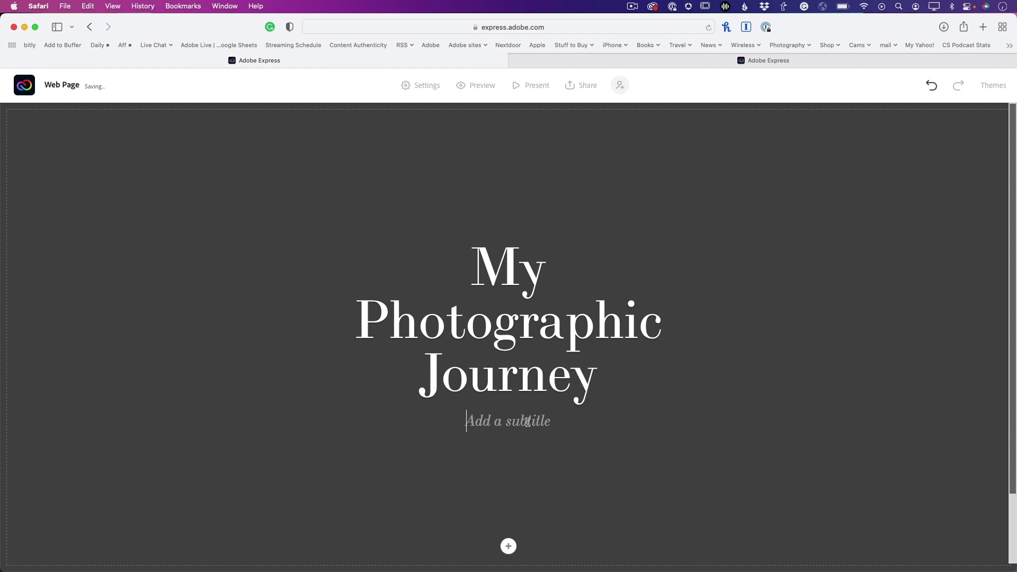
{"action": "type", "text": "by Terry White"}
Use the featured rainbow eye-makeup close-up photo as the title section's background
{"action": "left_click", "coordinate": [509, 546]}
{"action": "left_click", "coordinate": [508, 511]}
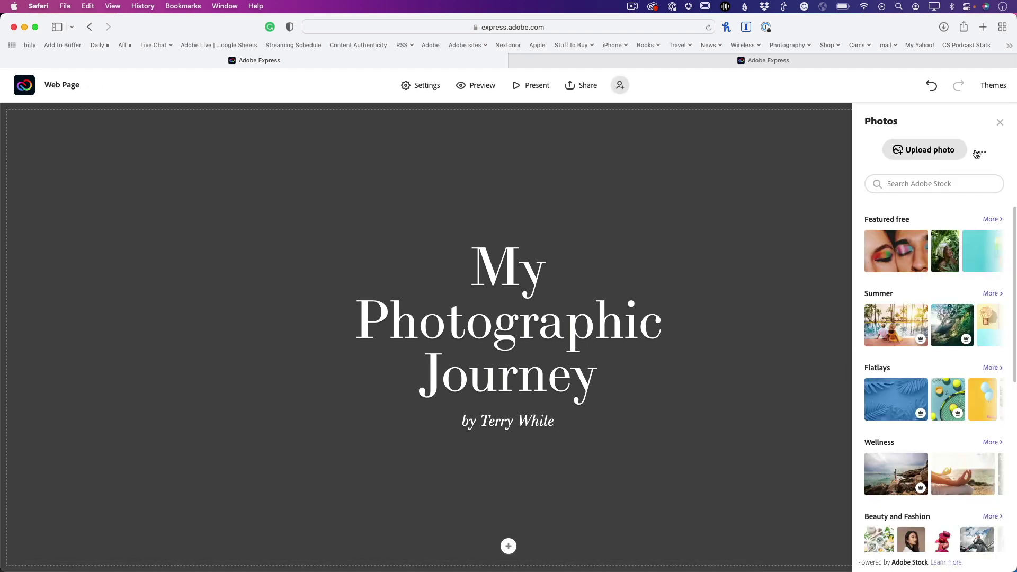
{"action": "left_click", "coordinate": [982, 152]}
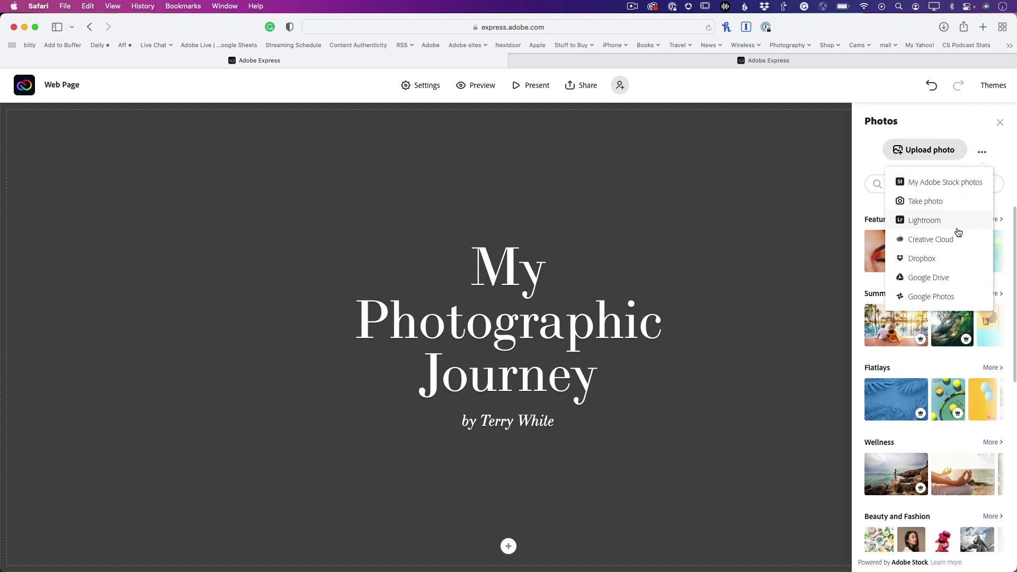
{"action": "left_click", "coordinate": [947, 125]}
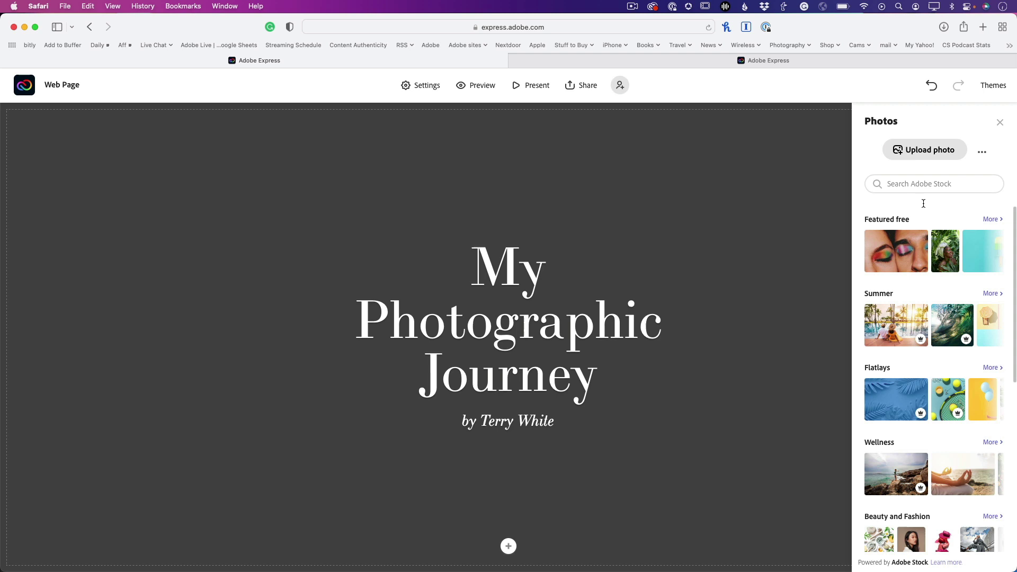
{"action": "left_click", "coordinate": [903, 260]}
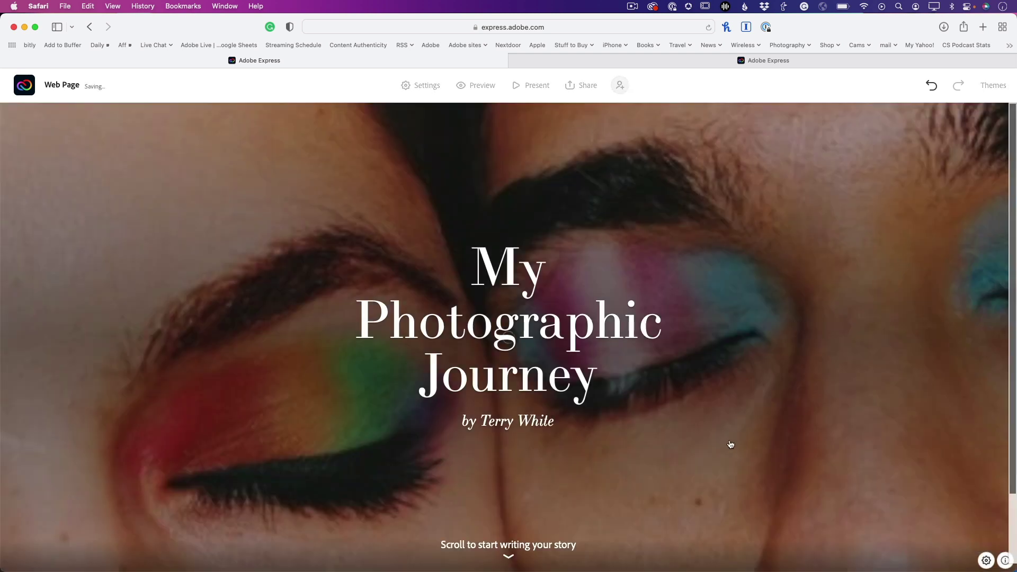
{"action": "scroll", "coordinate": [723, 444], "scroll_direction": "down", "scroll_amount": 3}
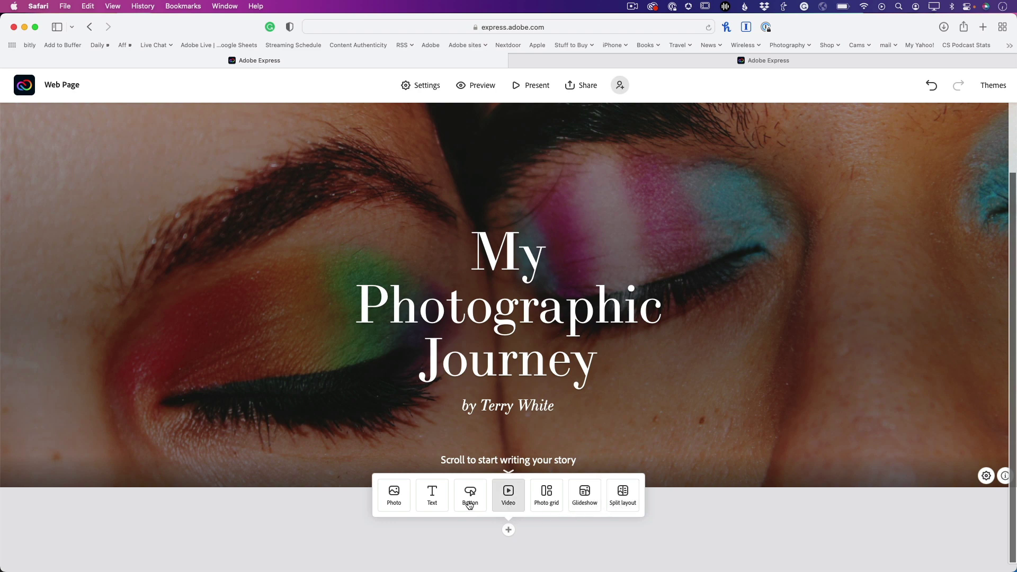
Add a text block below the title reading 'My journey begins here'
{"action": "left_click", "coordinate": [432, 495]}
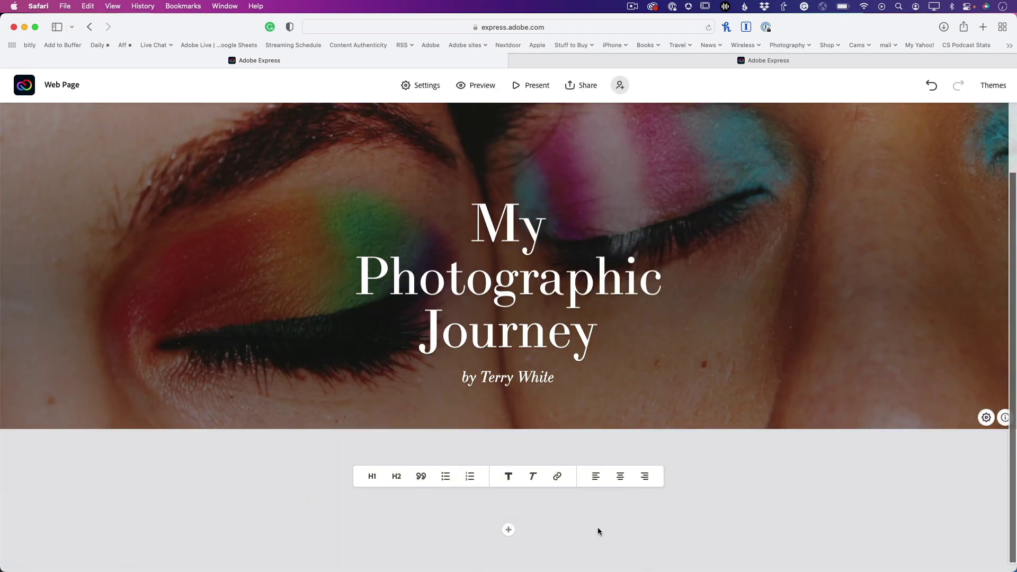
{"action": "type", "text": "M"}
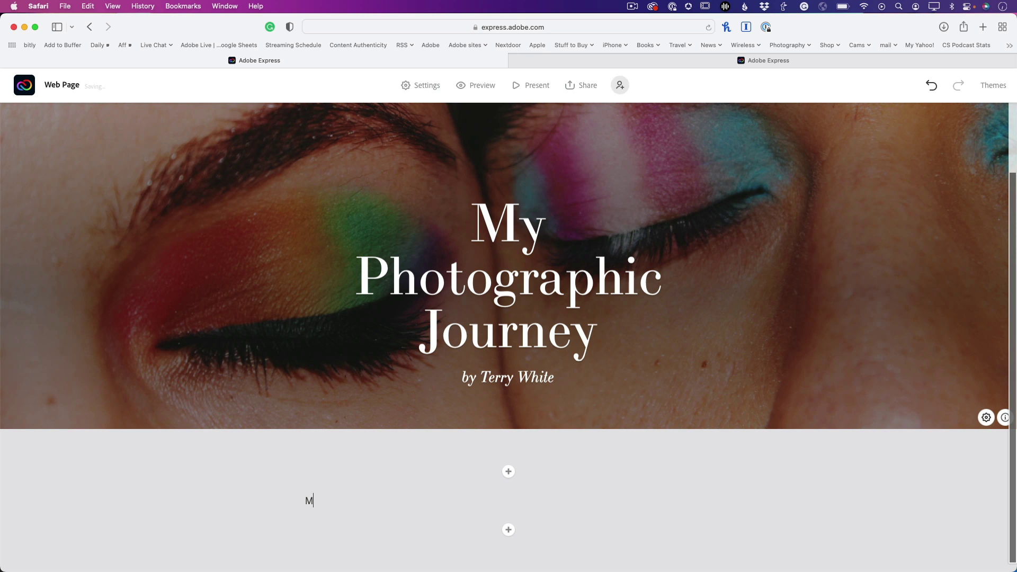
{"action": "type", "text": "y jour"}
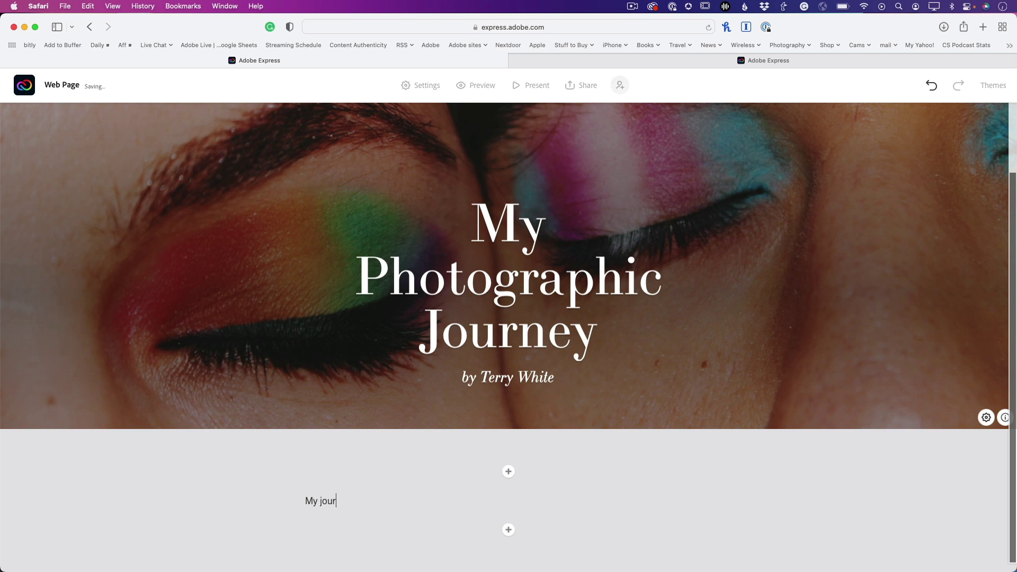
{"action": "type", "text": "ney begins here."}
Add a photo block with the poolside couple photo
{"action": "left_click", "coordinate": [509, 532]}
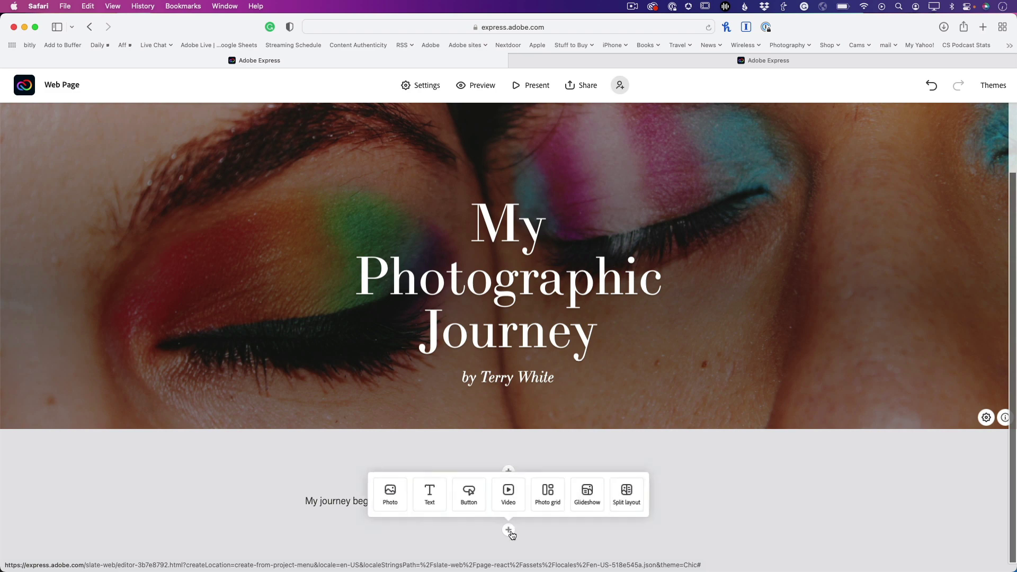
{"action": "left_click", "coordinate": [394, 496]}
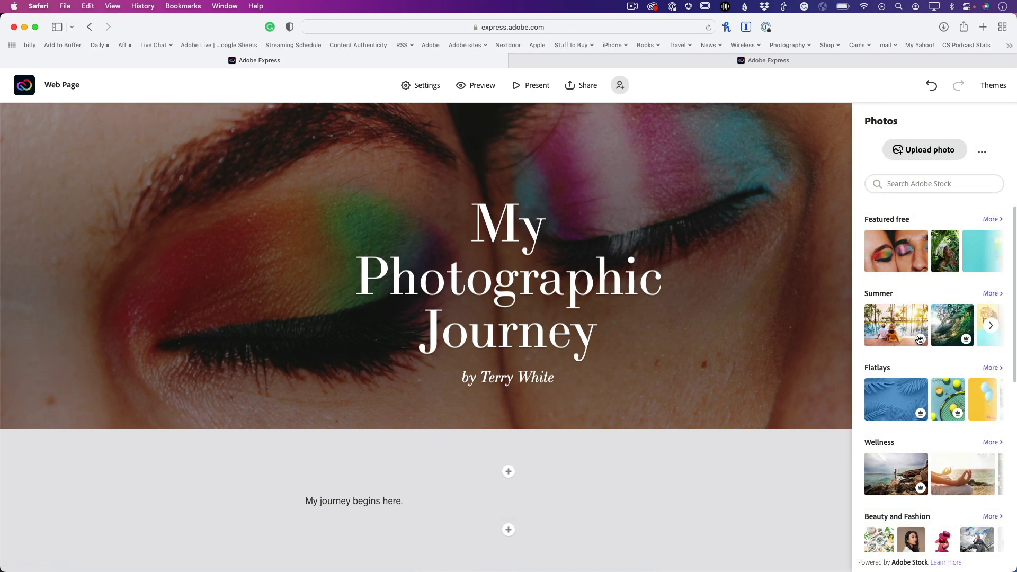
{"action": "left_click", "coordinate": [893, 335]}
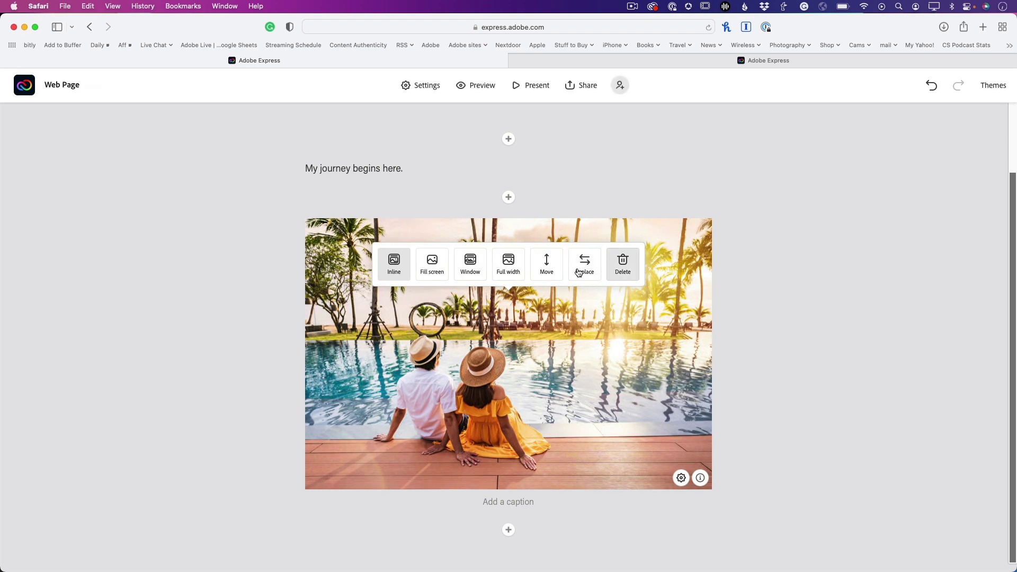
Change the pool photo's display from Fill screen to Window
{"action": "left_click", "coordinate": [433, 264]}
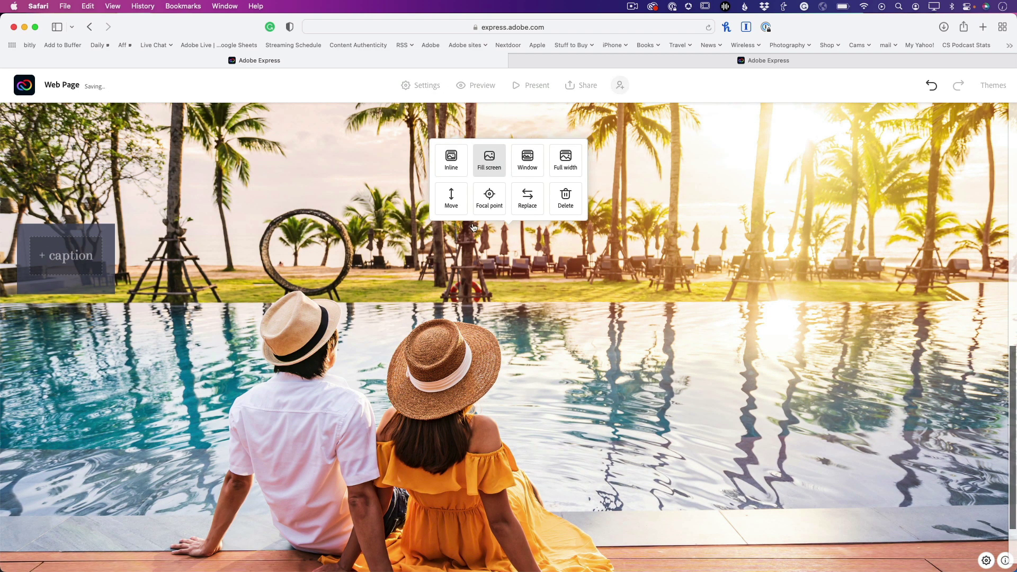
{"action": "left_click", "coordinate": [528, 169]}
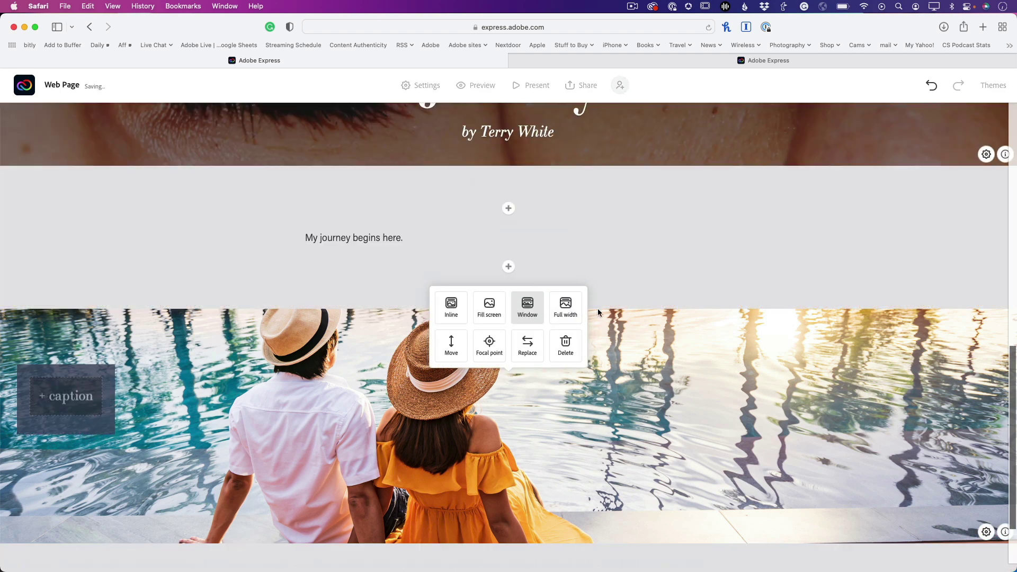
{"action": "scroll", "coordinate": [598, 309], "scroll_direction": "down", "scroll_amount": 2}
{"action": "scroll", "coordinate": [621, 369], "scroll_direction": "up", "scroll_amount": 4}
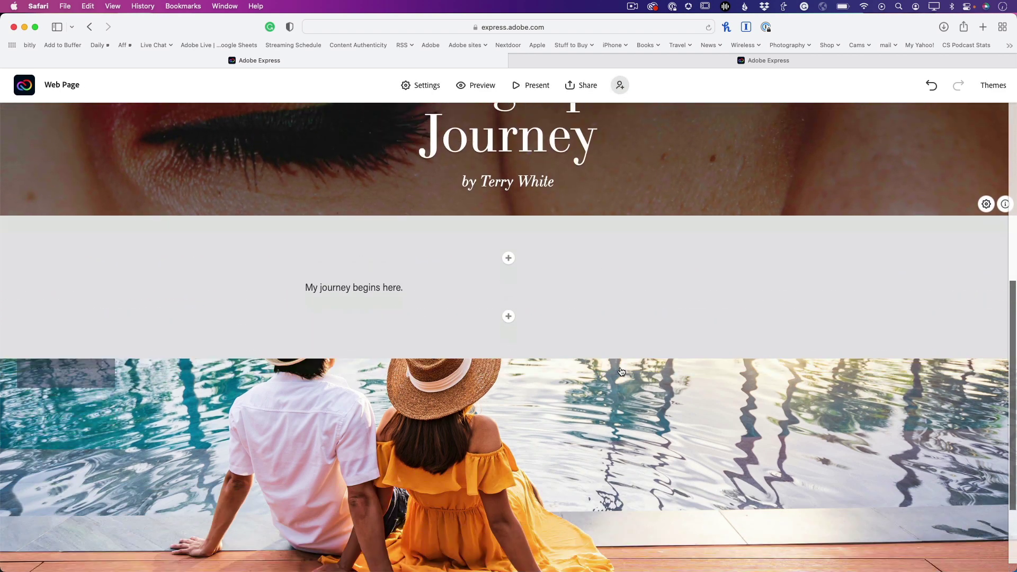
{"action": "scroll", "coordinate": [621, 372], "scroll_direction": "down", "scroll_amount": 2}
{"action": "left_click", "coordinate": [509, 530]}
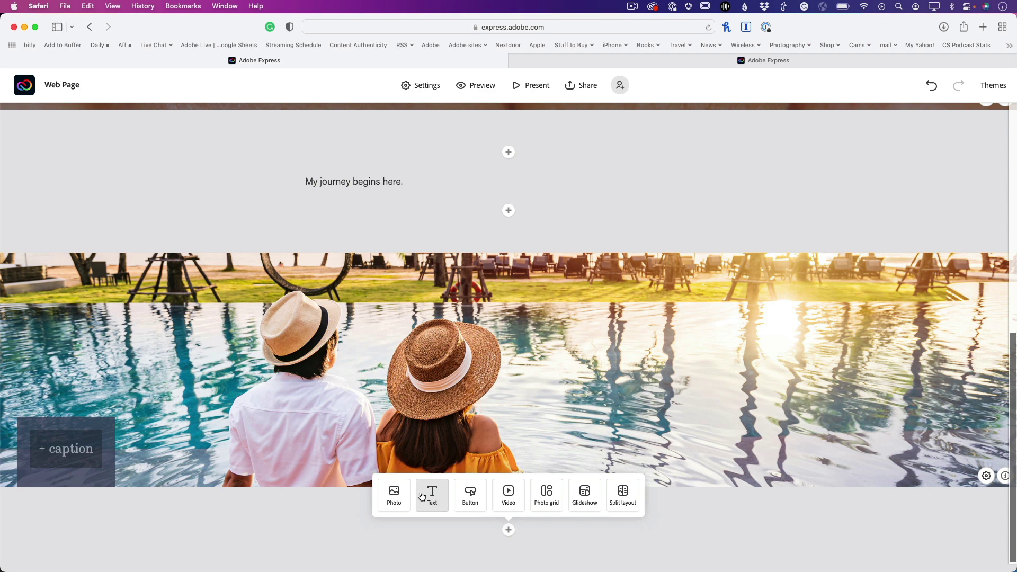
{"action": "left_click", "coordinate": [498, 371]}
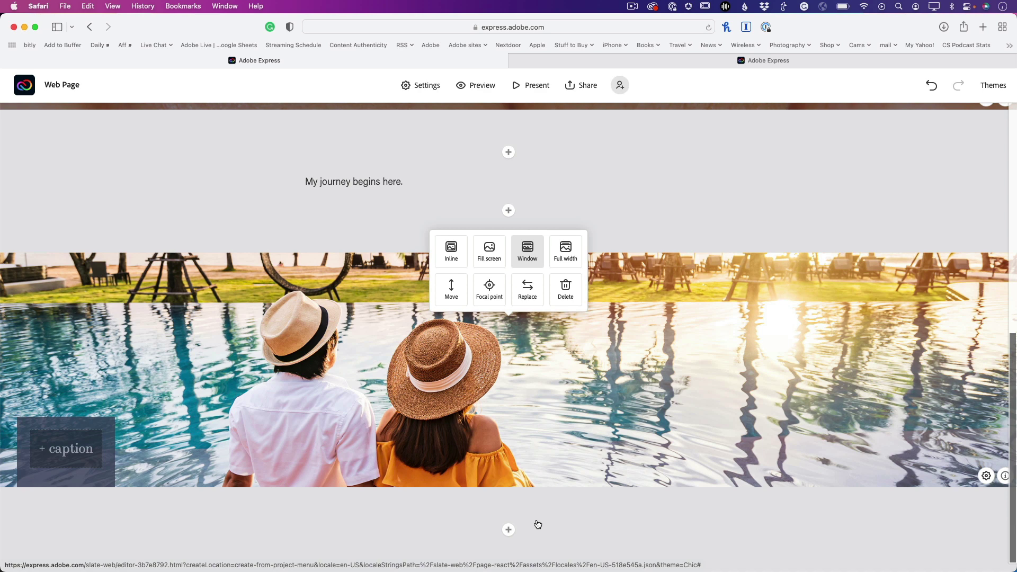
Add a split layout section with the featured green-leaf portrait as its image
{"action": "left_click", "coordinate": [508, 530]}
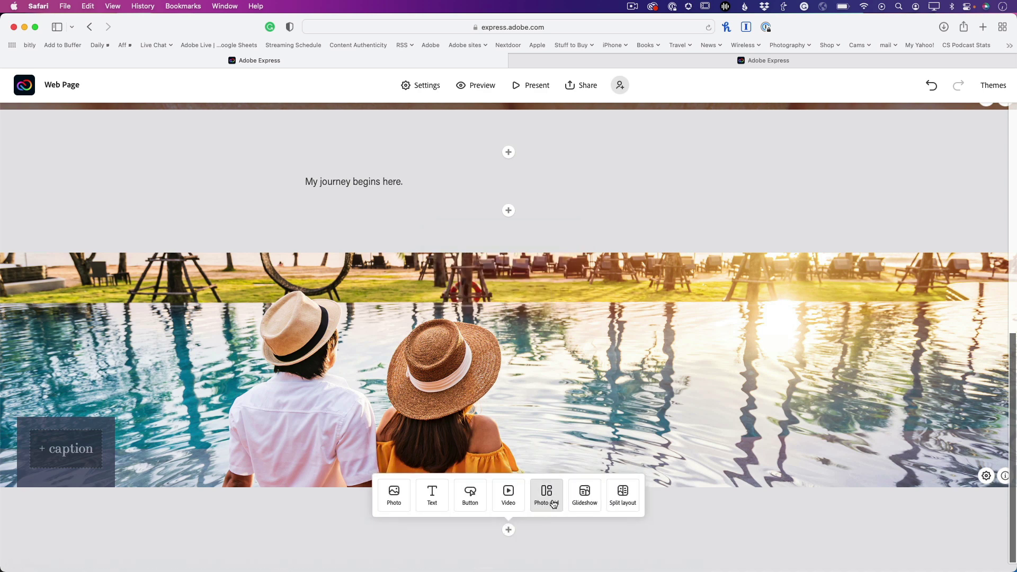
{"action": "left_click", "coordinate": [624, 495]}
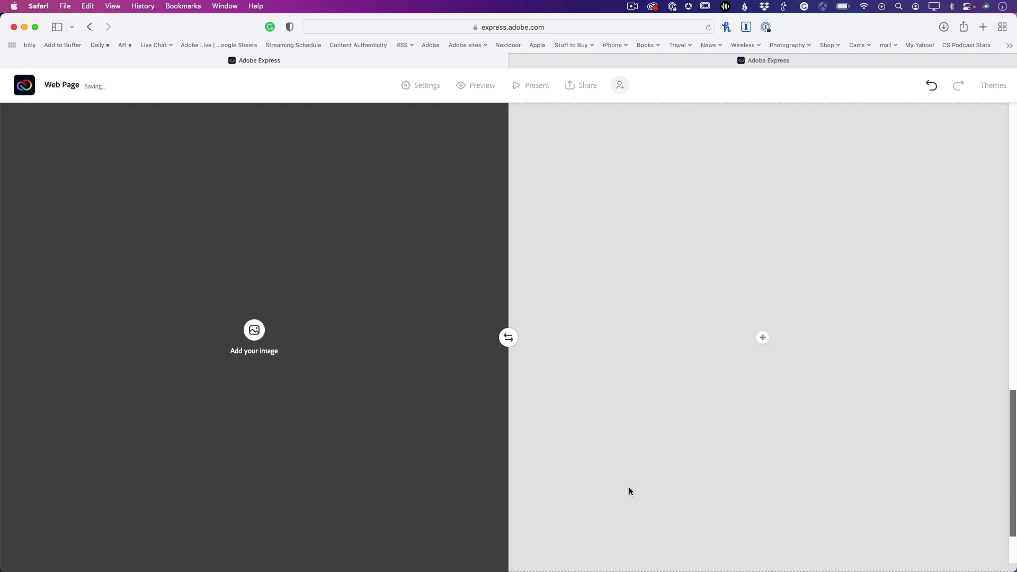
{"action": "left_click", "coordinate": [254, 331]}
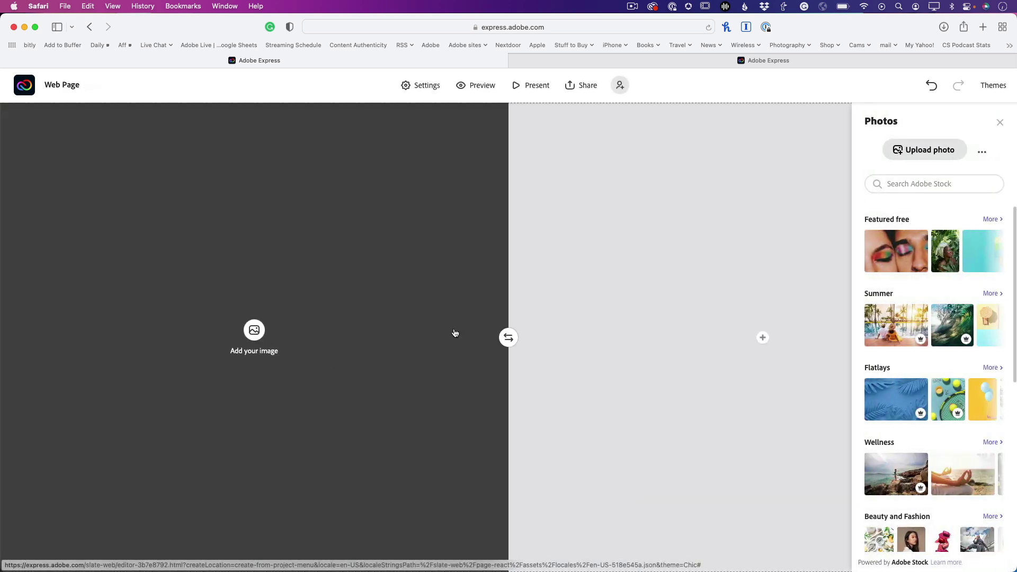
{"action": "left_click", "coordinate": [946, 271]}
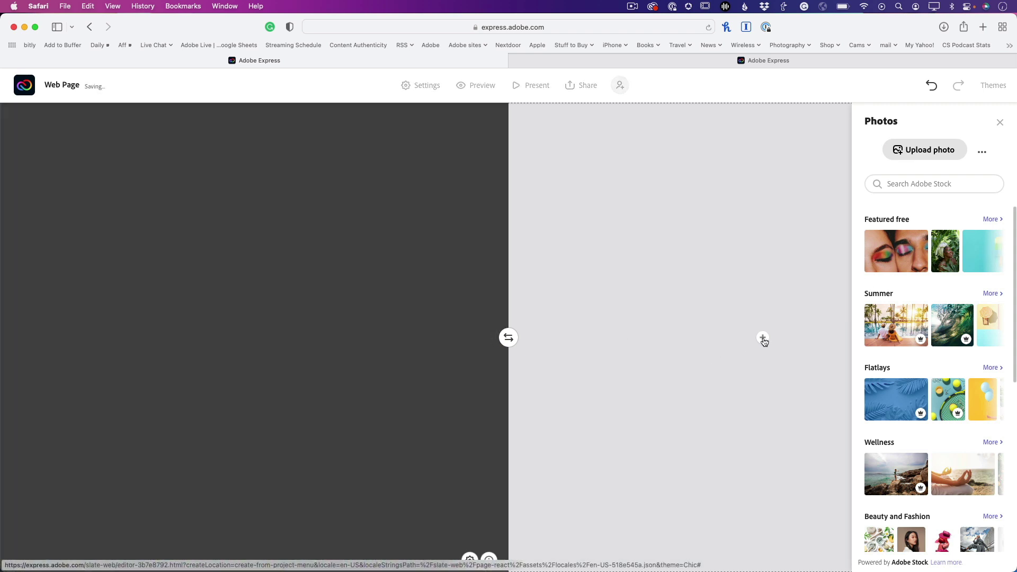
Add text beside the portrait reading 'I love portrait photography'
{"action": "left_click", "coordinate": [762, 338]}
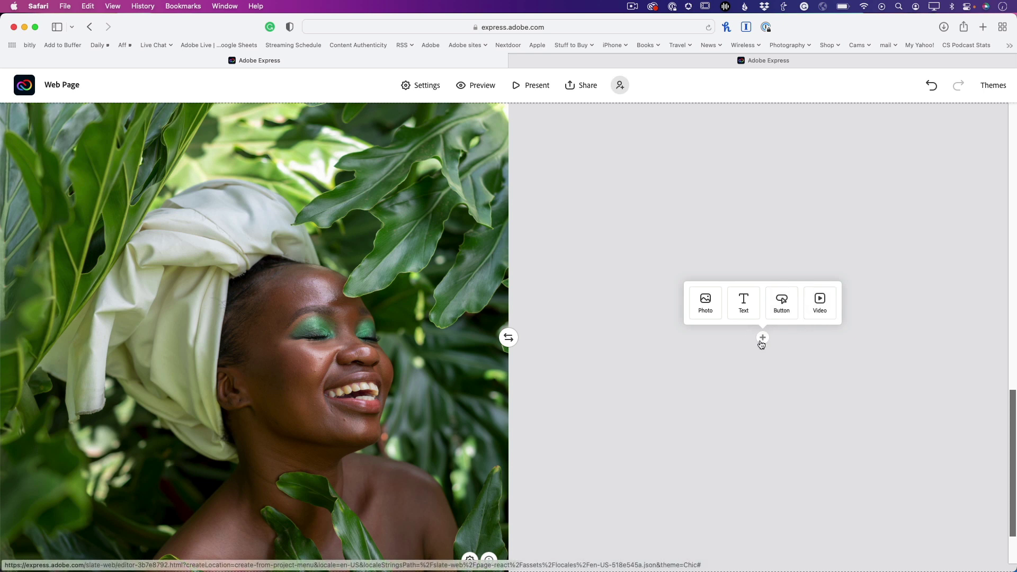
{"action": "left_click", "coordinate": [742, 307]}
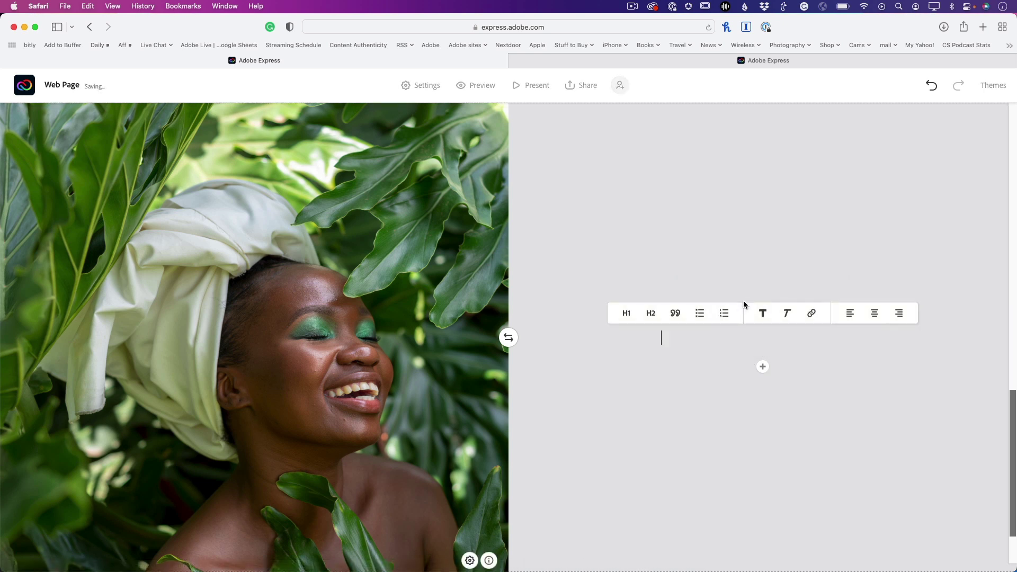
{"action": "type", "text": "I lov"}
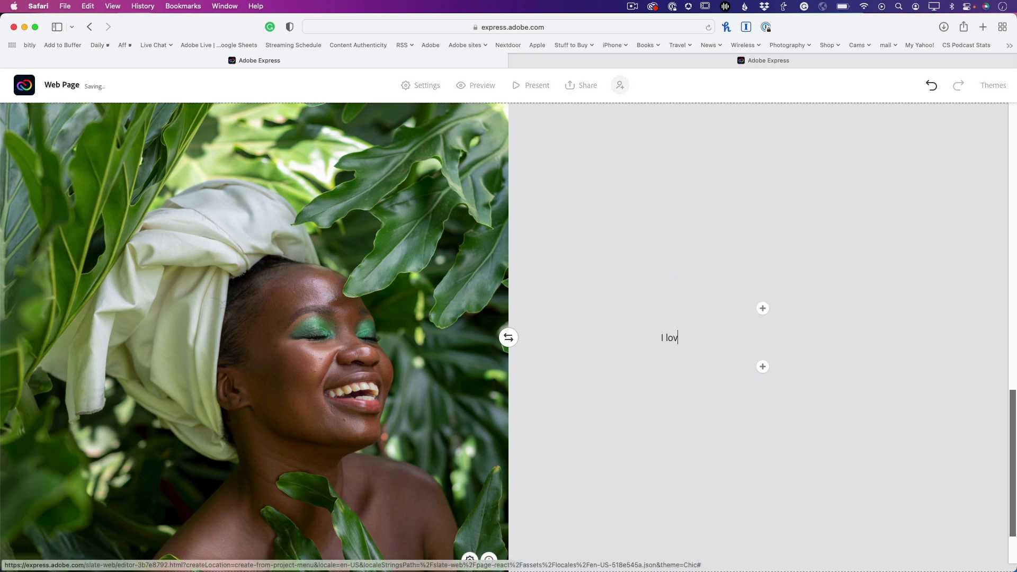
{"action": "type", "text": "e portrait photography."}
{"action": "scroll", "coordinate": [653, 351], "scroll_direction": "down", "scroll_amount": 3}
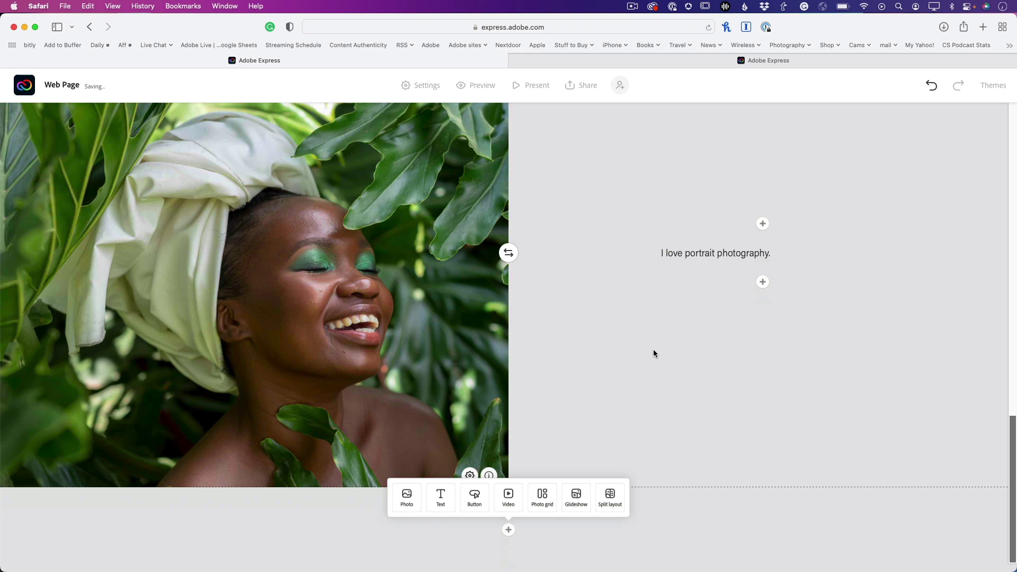
{"action": "scroll", "coordinate": [641, 363], "scroll_direction": "up", "scroll_amount": 15}
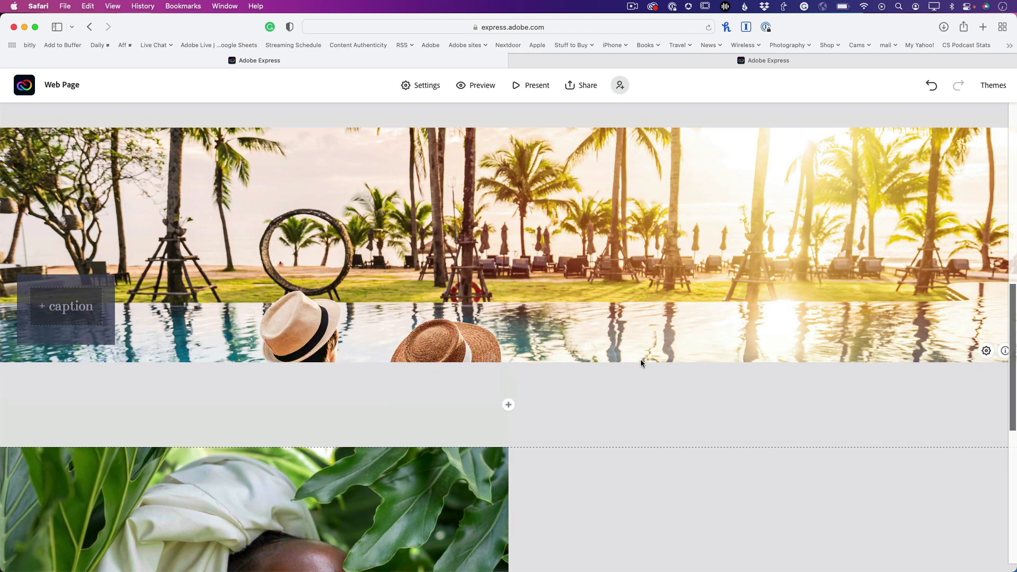
{"action": "scroll", "coordinate": [641, 364], "scroll_direction": "down", "scroll_amount": 12}
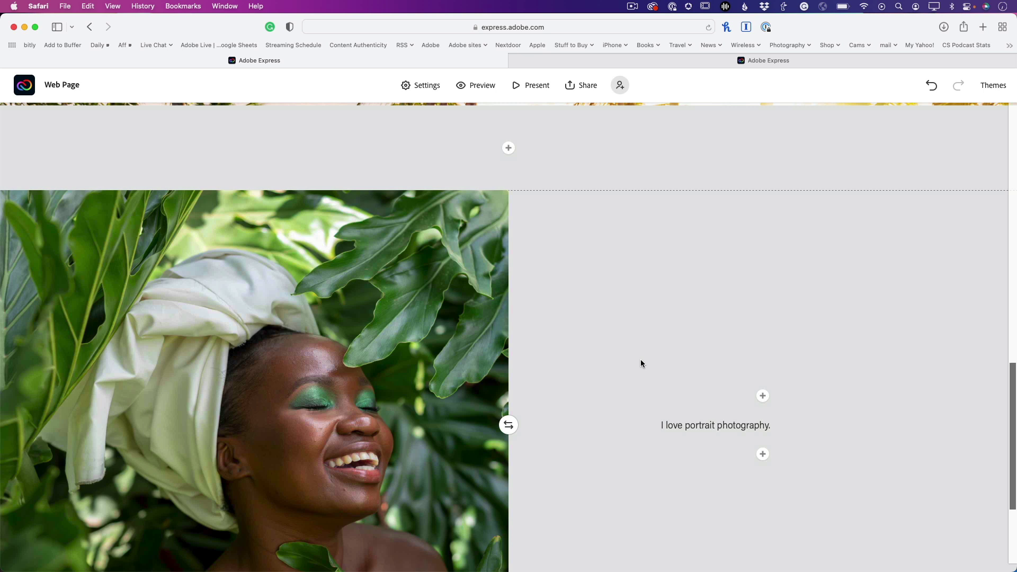
{"action": "scroll", "coordinate": [640, 363], "scroll_direction": "down", "scroll_amount": 3}
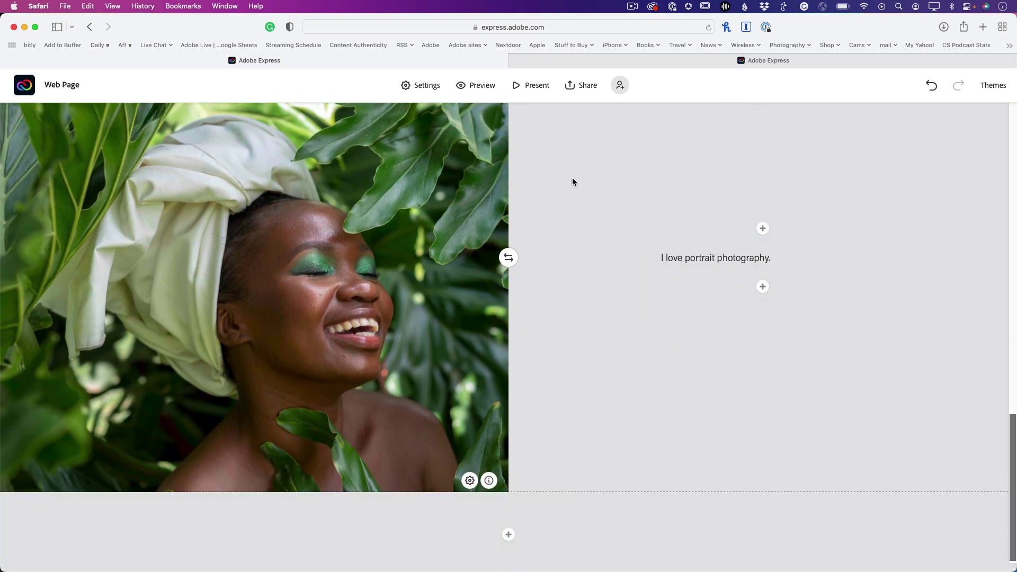
For publishing, credit the author, choose the Photography category, and turn off Get noticed
{"action": "left_click", "coordinate": [585, 86]}
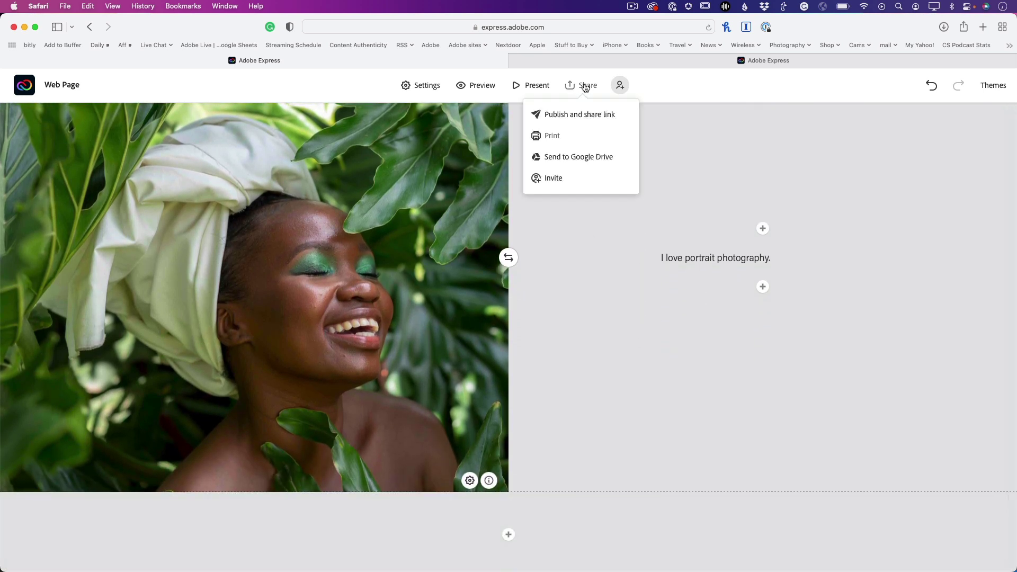
{"action": "left_click", "coordinate": [584, 114]}
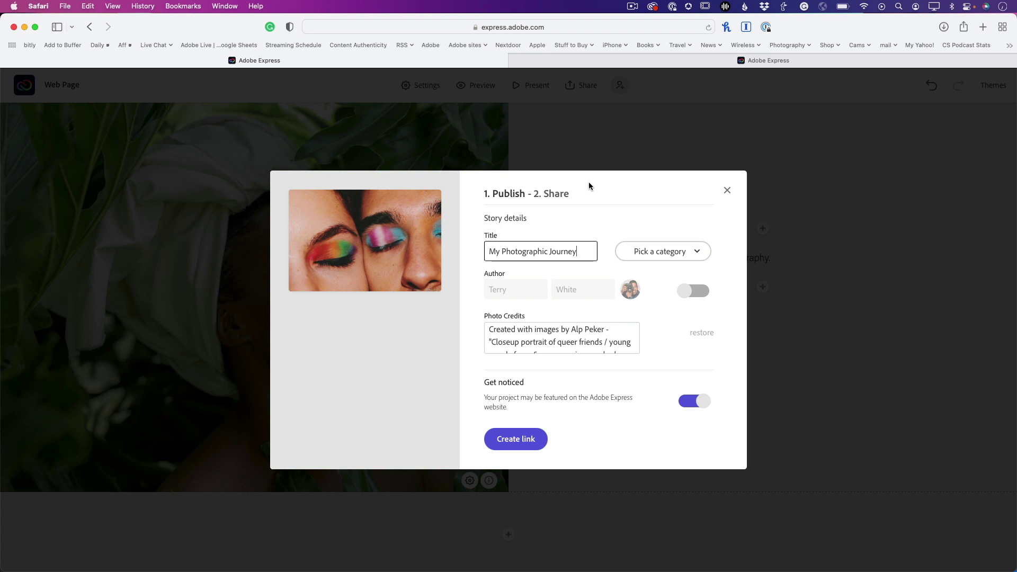
{"action": "left_click", "coordinate": [688, 290]}
{"action": "left_click", "coordinate": [688, 255]}
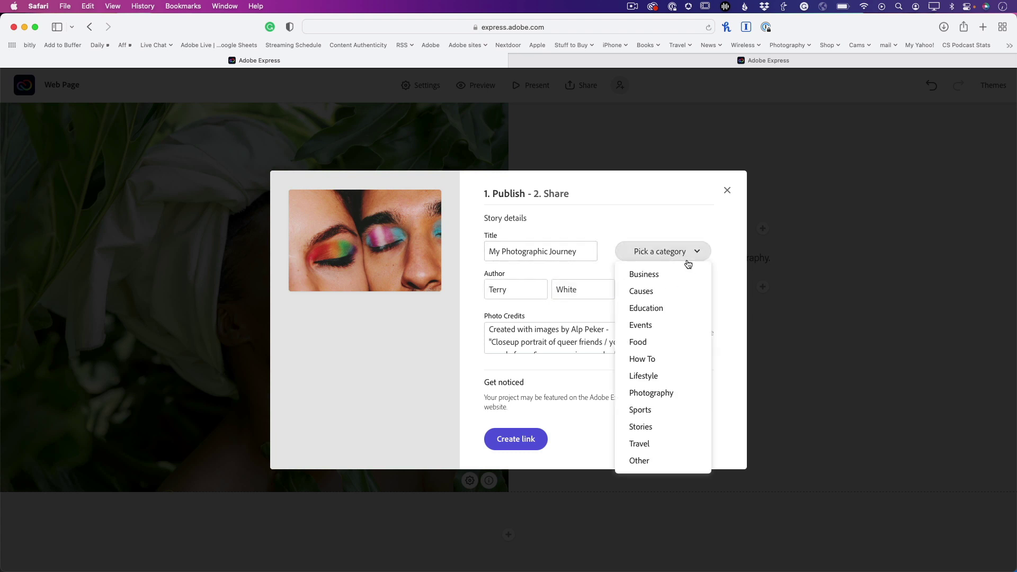
{"action": "left_click", "coordinate": [670, 392]}
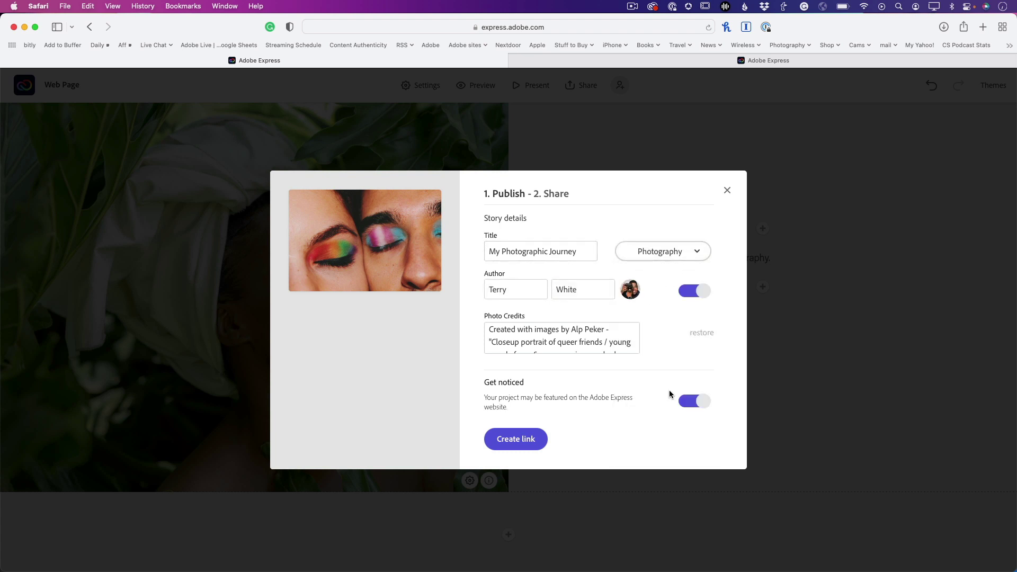
{"action": "left_click", "coordinate": [694, 404]}
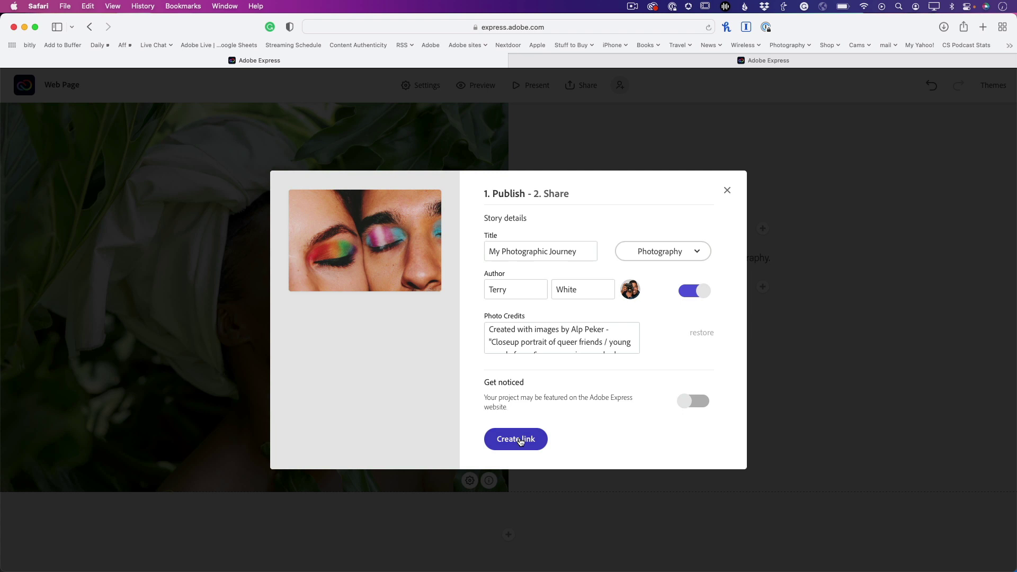
{"action": "left_click", "coordinate": [727, 191]}
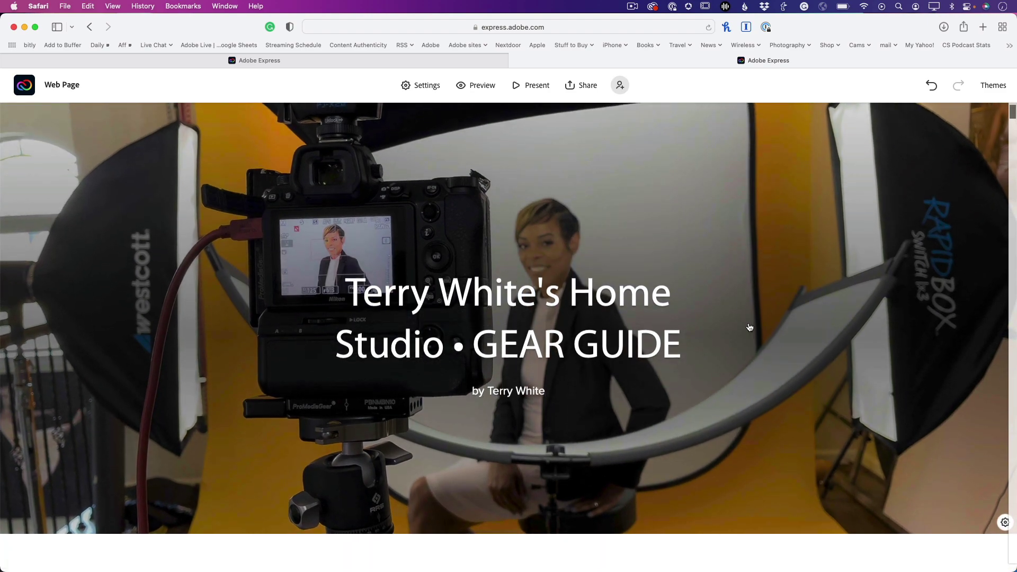
{"action": "scroll", "coordinate": [750, 327], "scroll_direction": "down", "scroll_amount": 3}
{"action": "scroll", "coordinate": [750, 327], "scroll_direction": "down", "scroll_amount": 10}
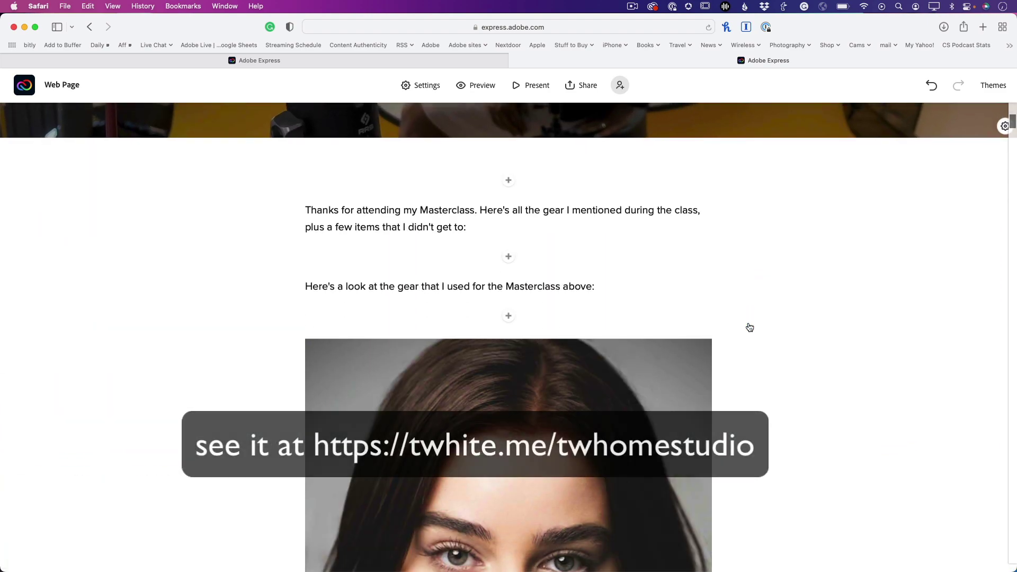
{"action": "scroll", "coordinate": [749, 327], "scroll_direction": "down", "scroll_amount": 15}
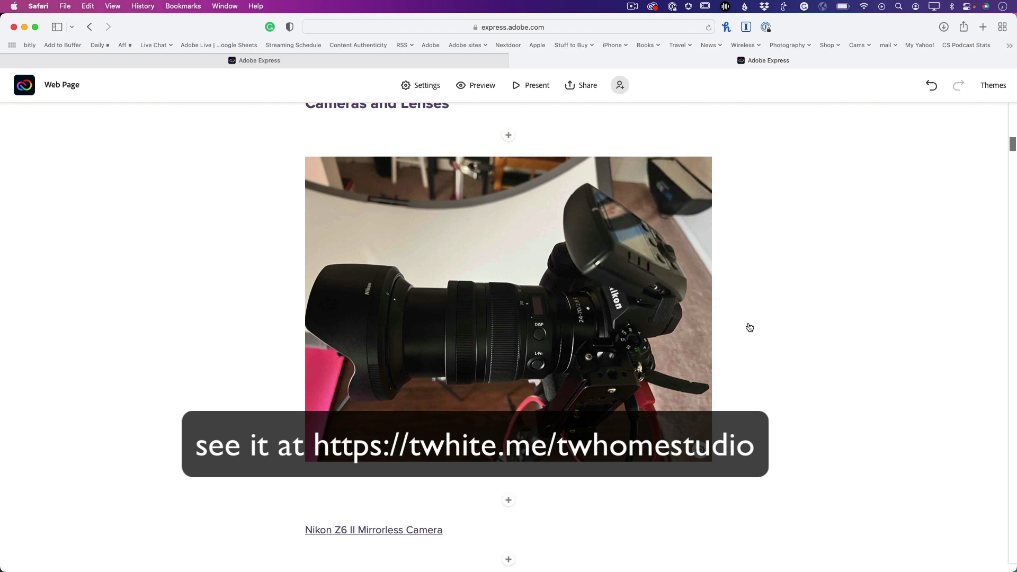
{"action": "scroll", "coordinate": [750, 327], "scroll_direction": "down", "scroll_amount": 15}
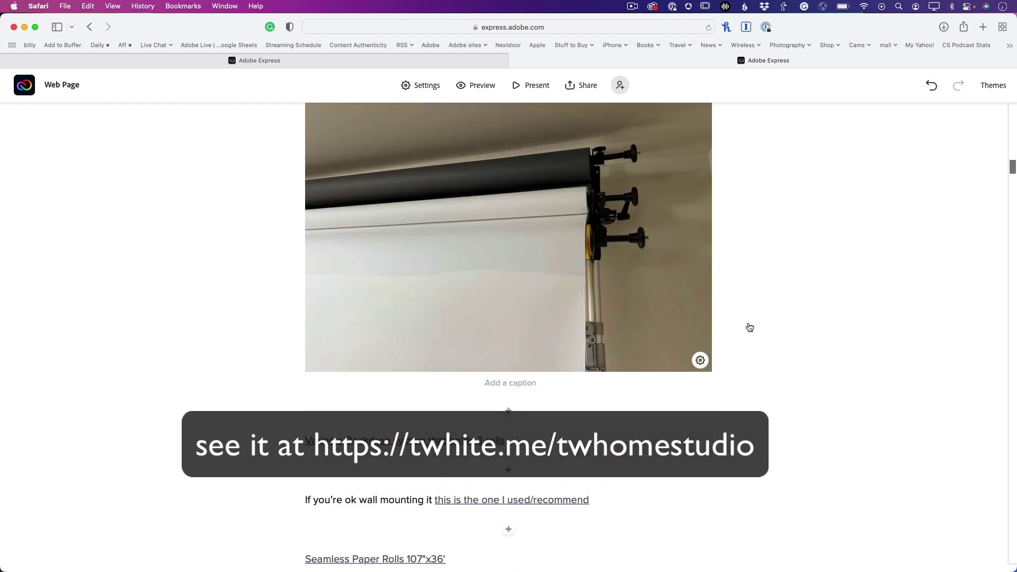
{"action": "scroll", "coordinate": [750, 327], "scroll_direction": "down", "scroll_amount": 9}
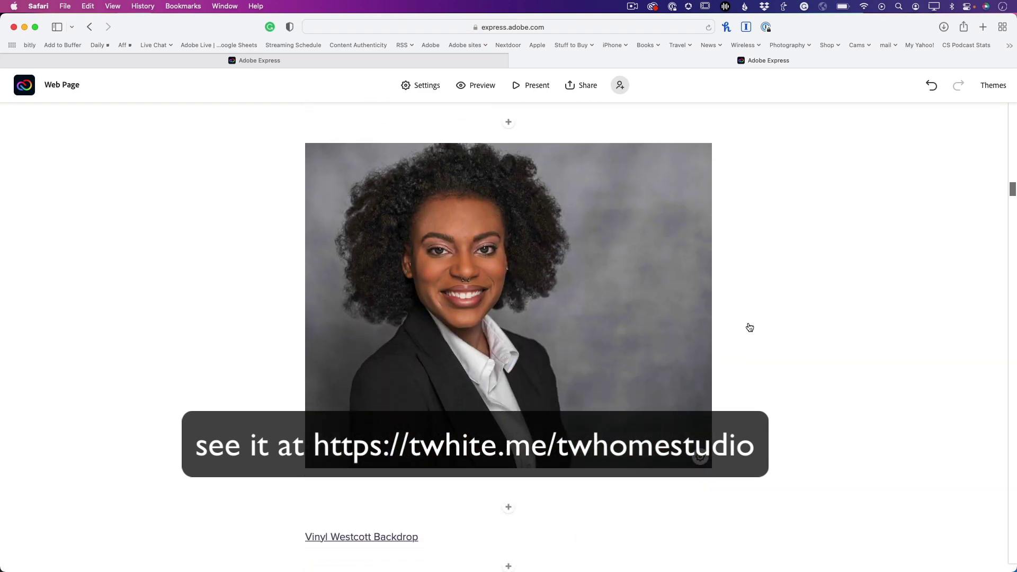
{"action": "scroll", "coordinate": [750, 326], "scroll_direction": "up", "scroll_amount": 7}
{"action": "scroll", "coordinate": [750, 326], "scroll_direction": "up", "scroll_amount": 20}
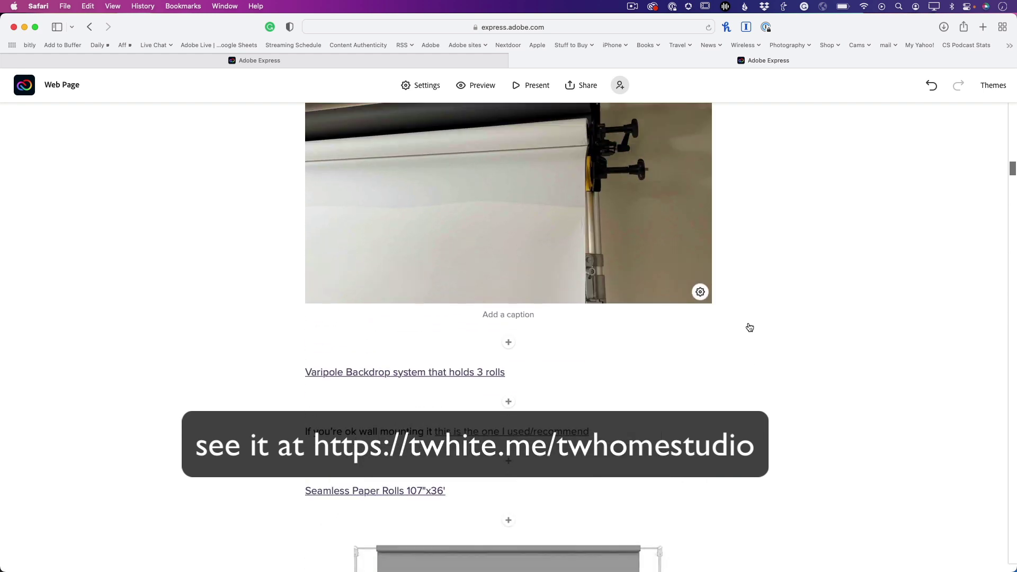
{"action": "scroll", "coordinate": [749, 327], "scroll_direction": "up", "scroll_amount": 15}
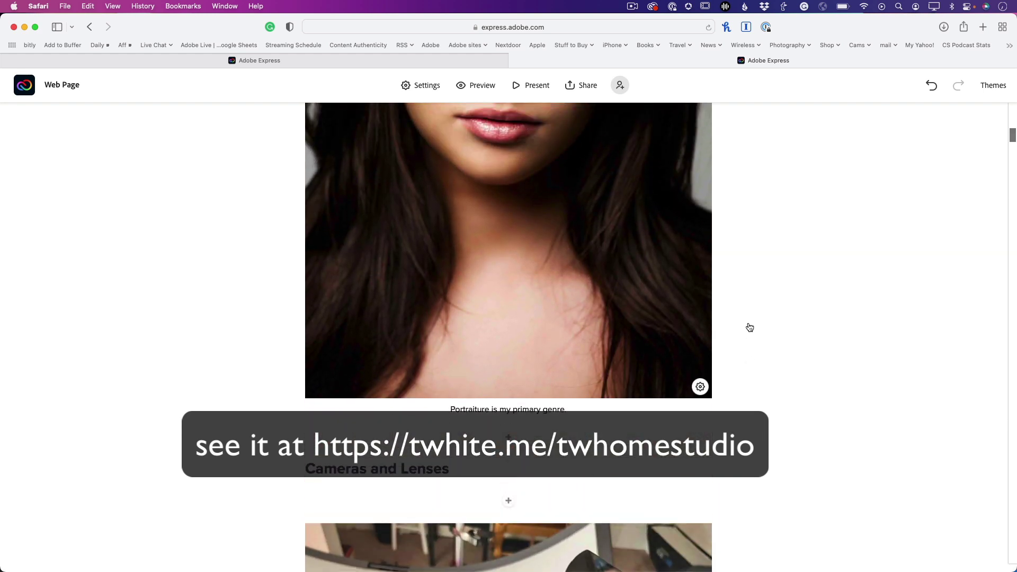
{"action": "scroll", "coordinate": [749, 326], "scroll_direction": "up", "scroll_amount": 5}
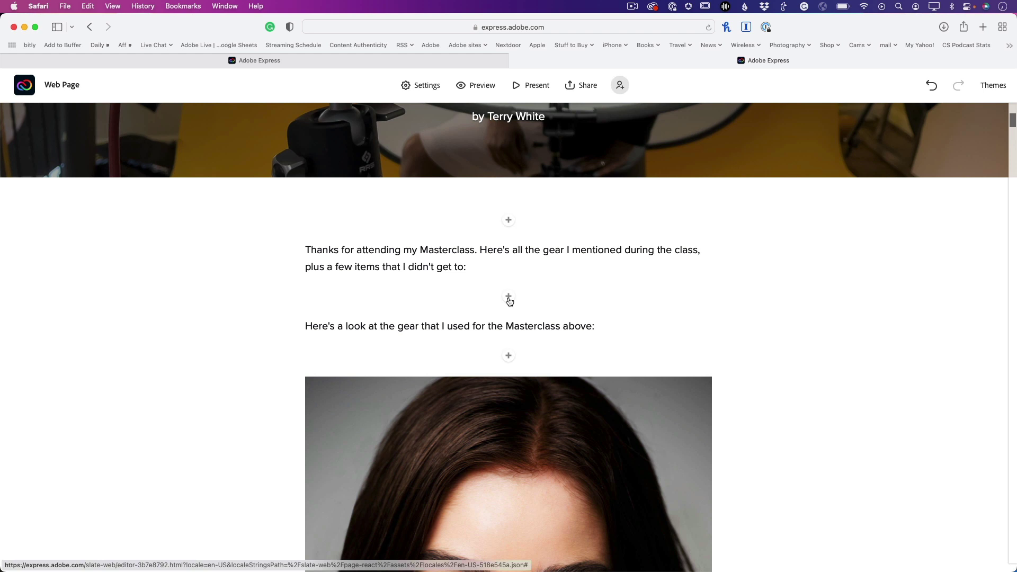
Embed the Photography Masterclass YouTube video by its link below the thank-you paragraph
{"action": "left_click", "coordinate": [509, 298]}
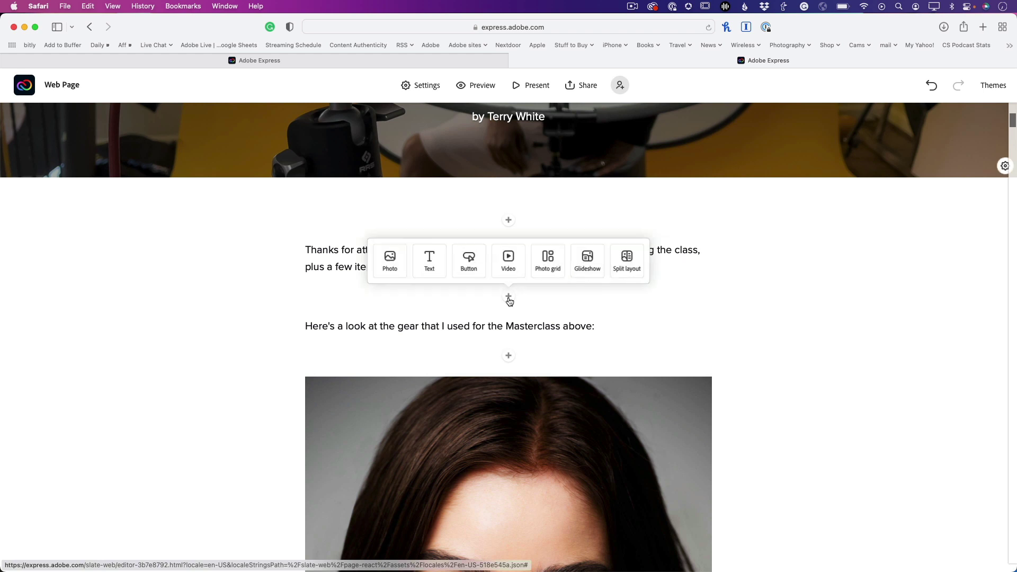
{"action": "left_click", "coordinate": [509, 260]}
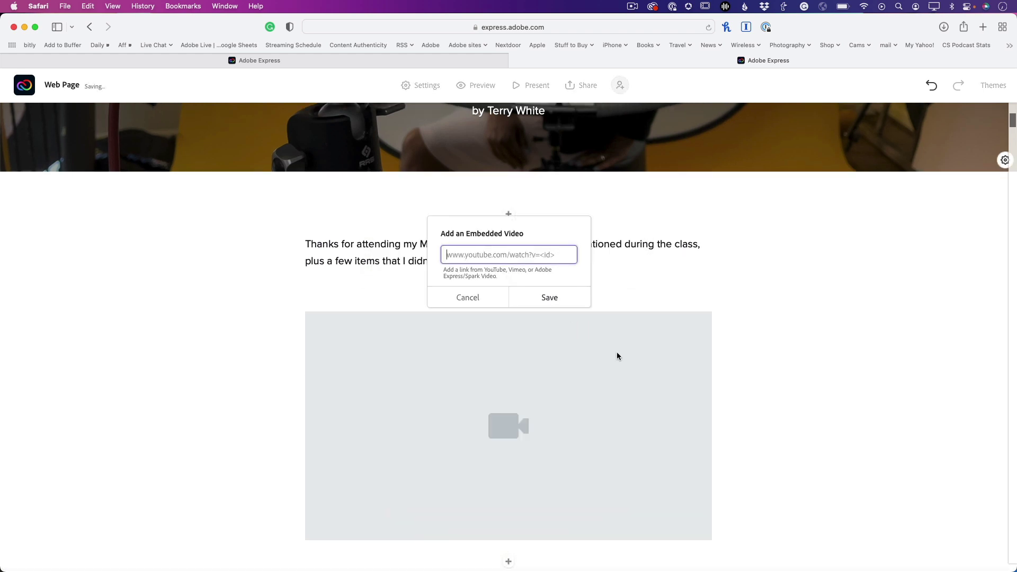
{"action": "type", "text": "https://youtu.be/gXsl0b63rlc"}
{"action": "left_click", "coordinate": [555, 298]}
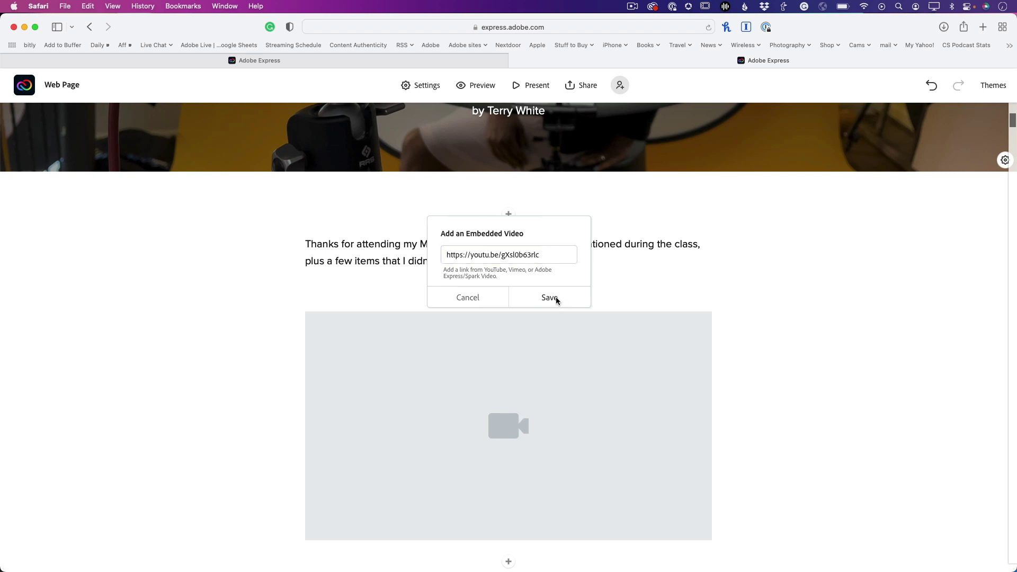
{"action": "scroll", "coordinate": [851, 393], "scroll_direction": "down", "scroll_amount": 3}
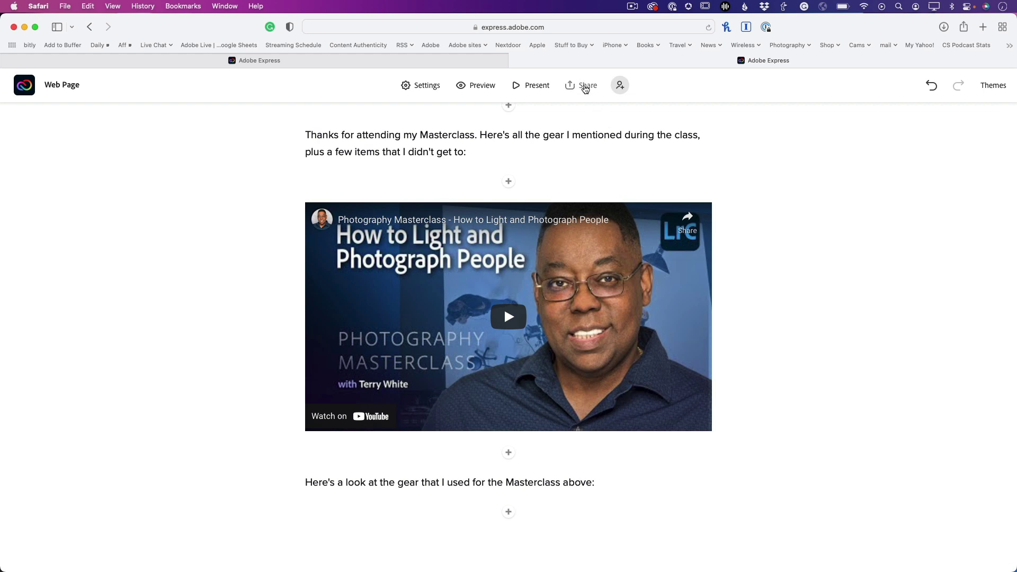
Update the published link with the new video and copy the shareable URL
{"action": "left_click", "coordinate": [585, 88]}
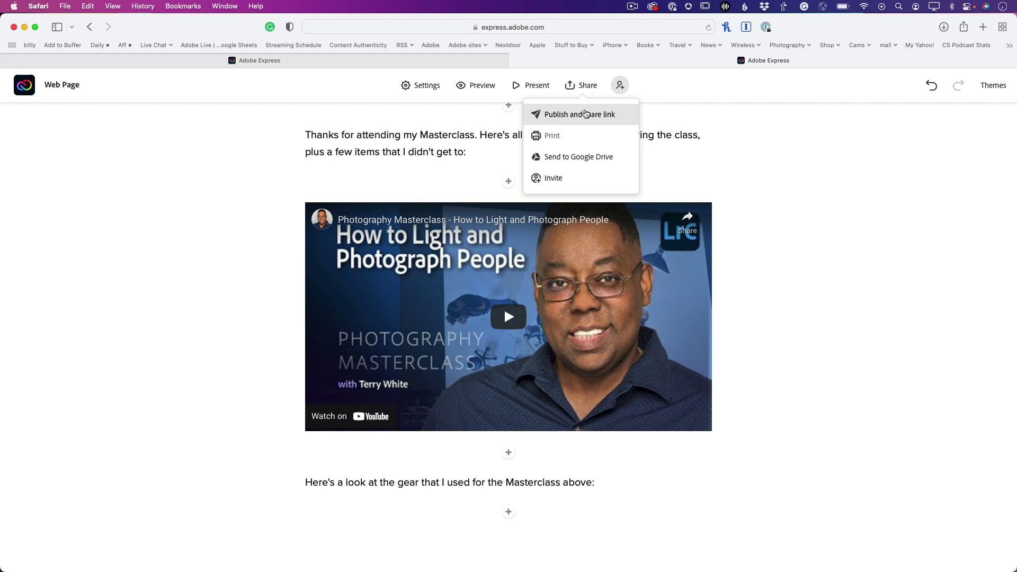
{"action": "left_click", "coordinate": [585, 114]}
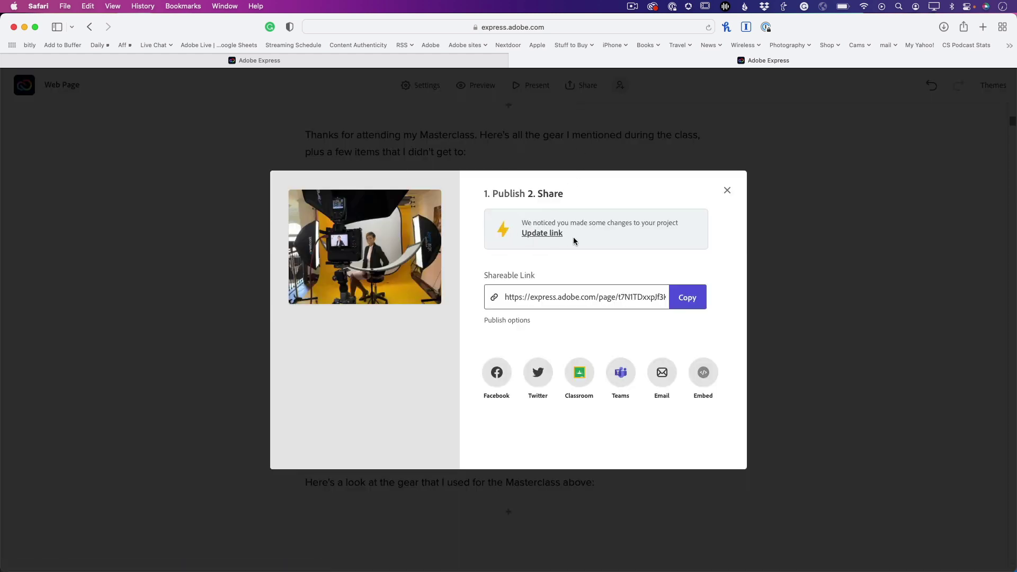
{"action": "left_click", "coordinate": [541, 233]}
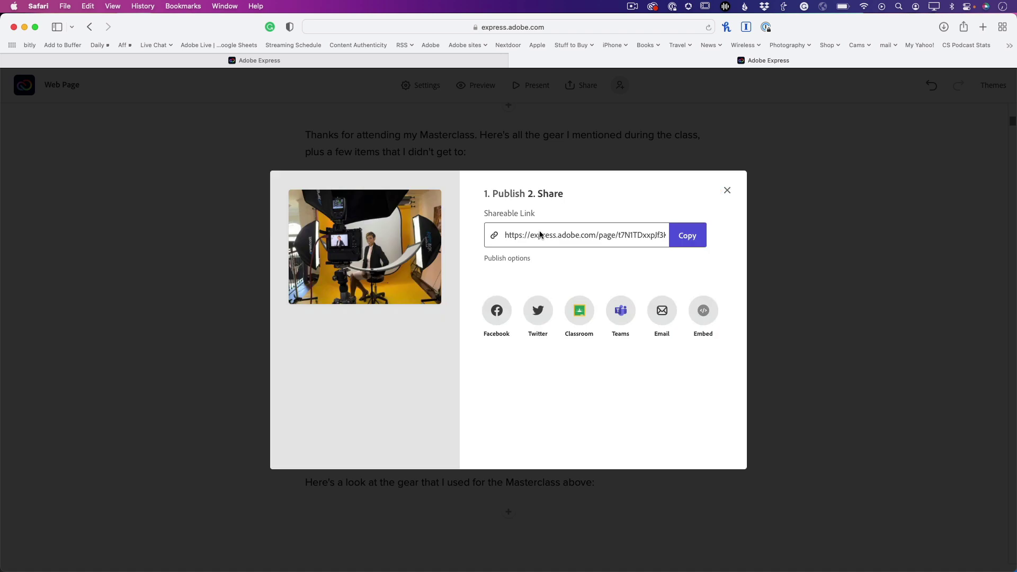
{"action": "left_click", "coordinate": [686, 238]}
{"action": "left_click", "coordinate": [727, 191]}
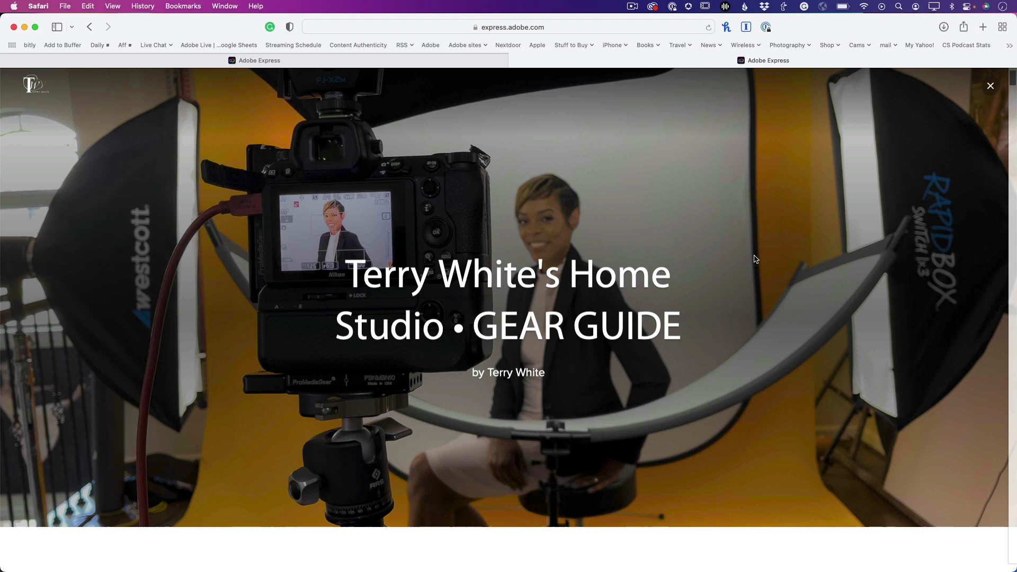
Play the embedded masterclass video on the published page and skip ahead to about 23:54
{"action": "scroll", "coordinate": [754, 259], "scroll_direction": "down", "scroll_amount": 10}
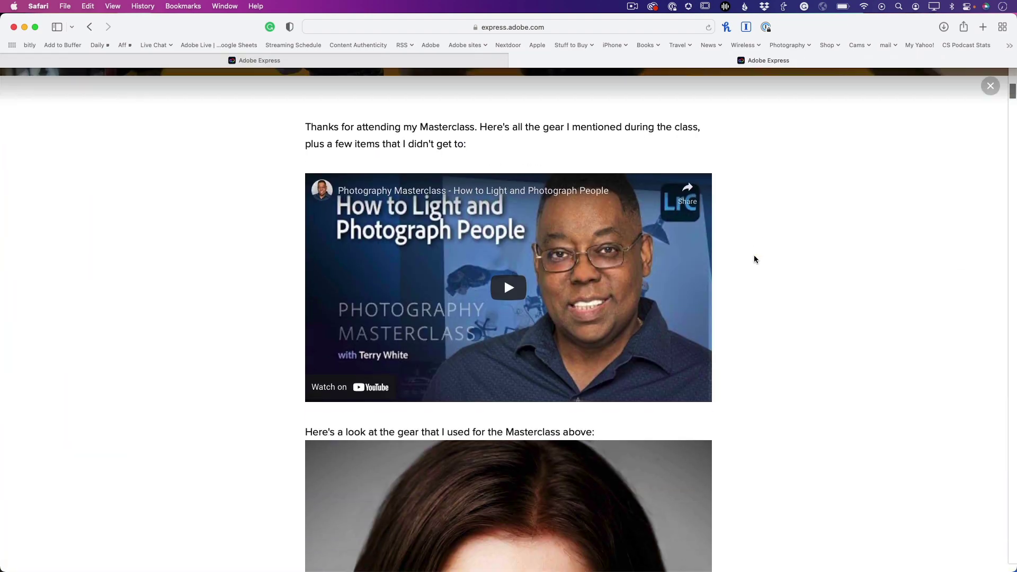
{"action": "left_click", "coordinate": [509, 295]}
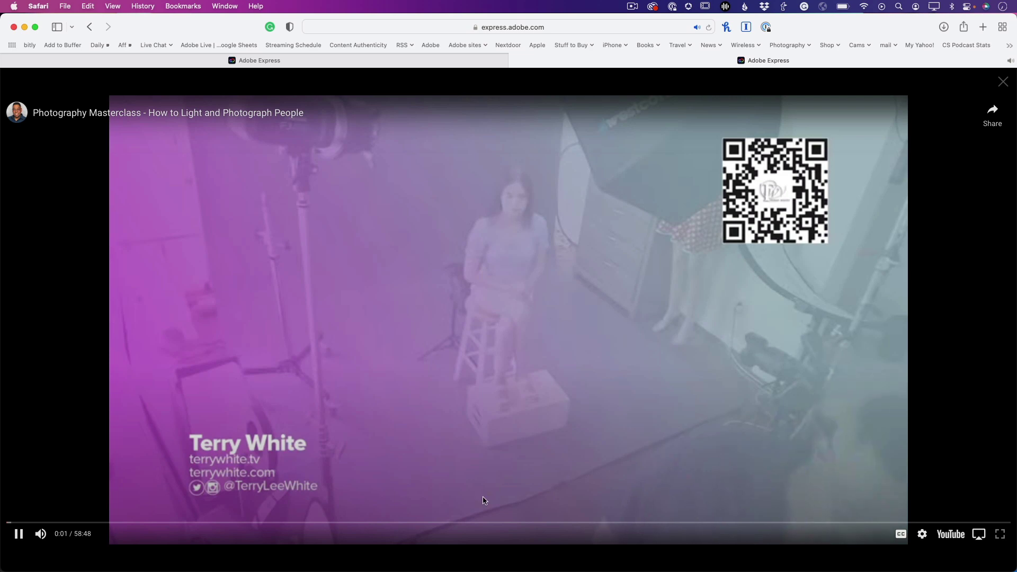
{"action": "left_click", "coordinate": [416, 523]}
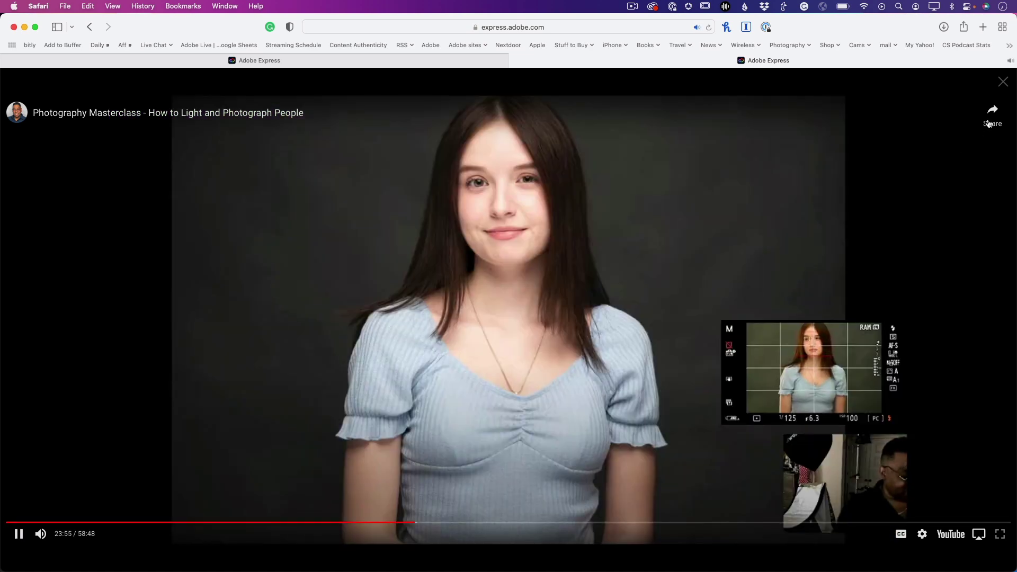
{"action": "left_click", "coordinate": [1004, 80]}
Test the Nikon 70-200mm product link opening B&H, then scroll the published gear guide
{"action": "scroll", "coordinate": [885, 284], "scroll_direction": "down", "scroll_amount": 15}
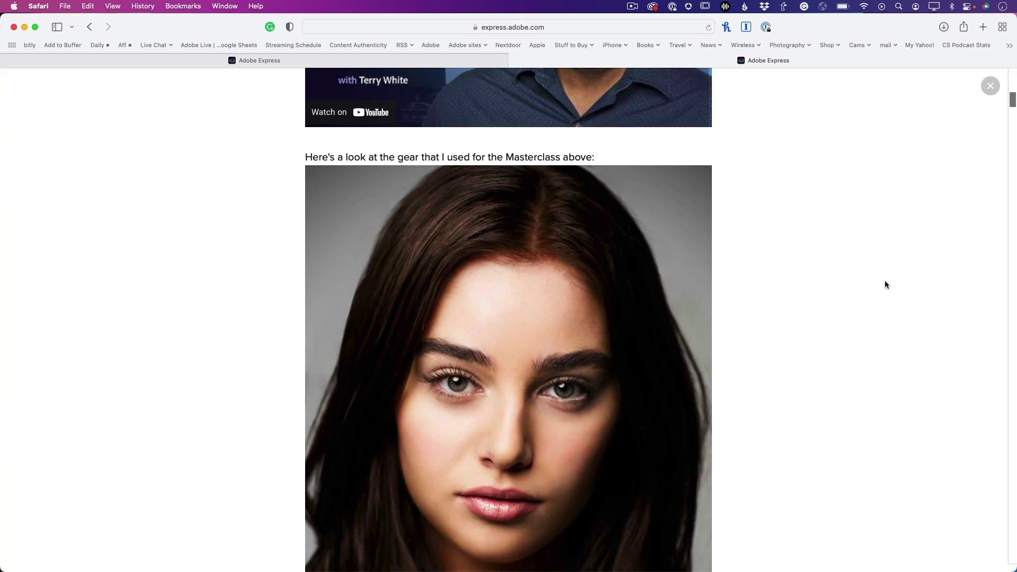
{"action": "scroll", "coordinate": [885, 285], "scroll_direction": "down", "scroll_amount": 6}
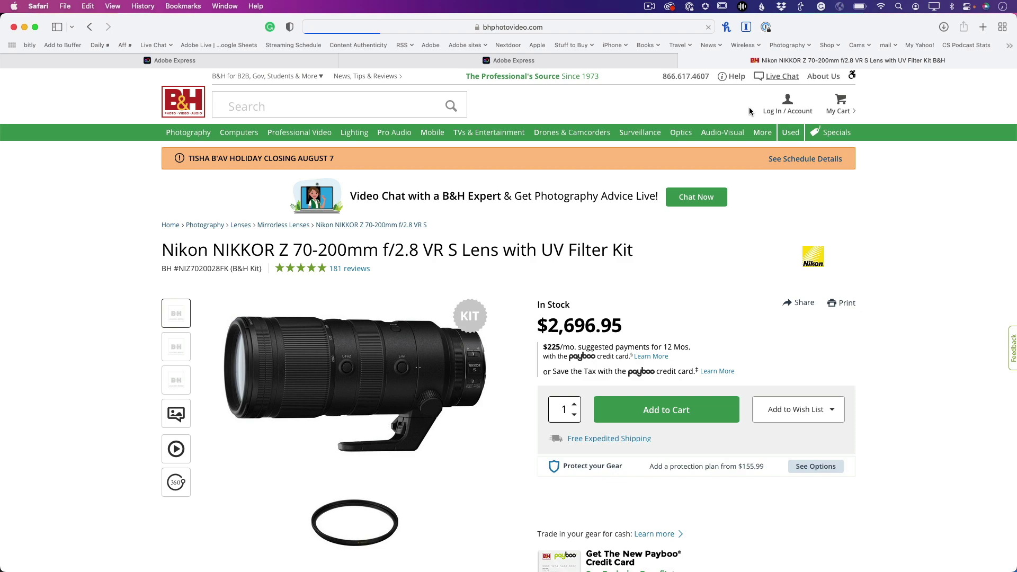
{"action": "left_click", "coordinate": [608, 64]}
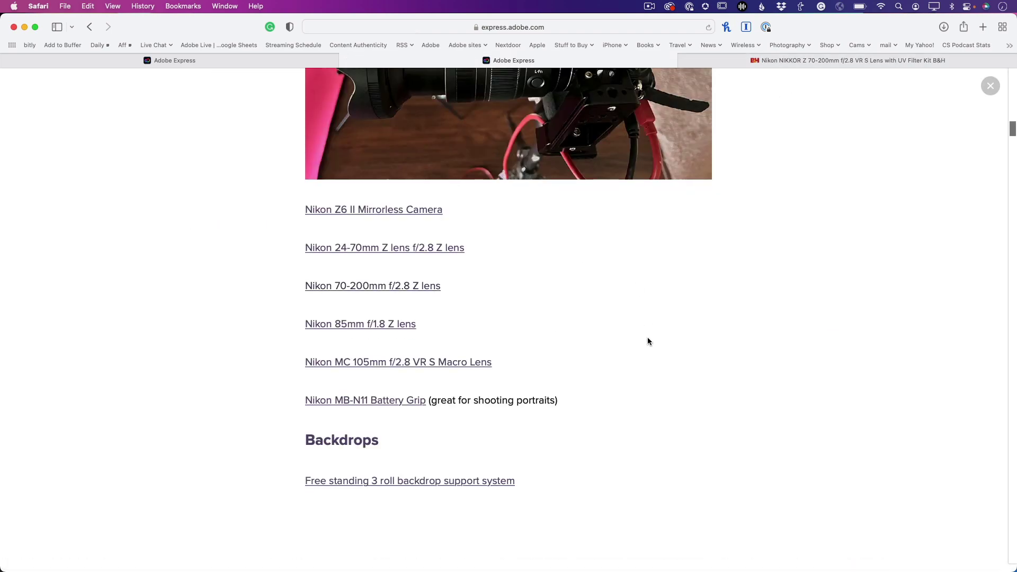
{"action": "scroll", "coordinate": [648, 339], "scroll_direction": "down", "scroll_amount": 10}
{"action": "scroll", "coordinate": [647, 341], "scroll_direction": "down", "scroll_amount": 4}
{"action": "scroll", "coordinate": [647, 342], "scroll_direction": "up", "scroll_amount": 15}
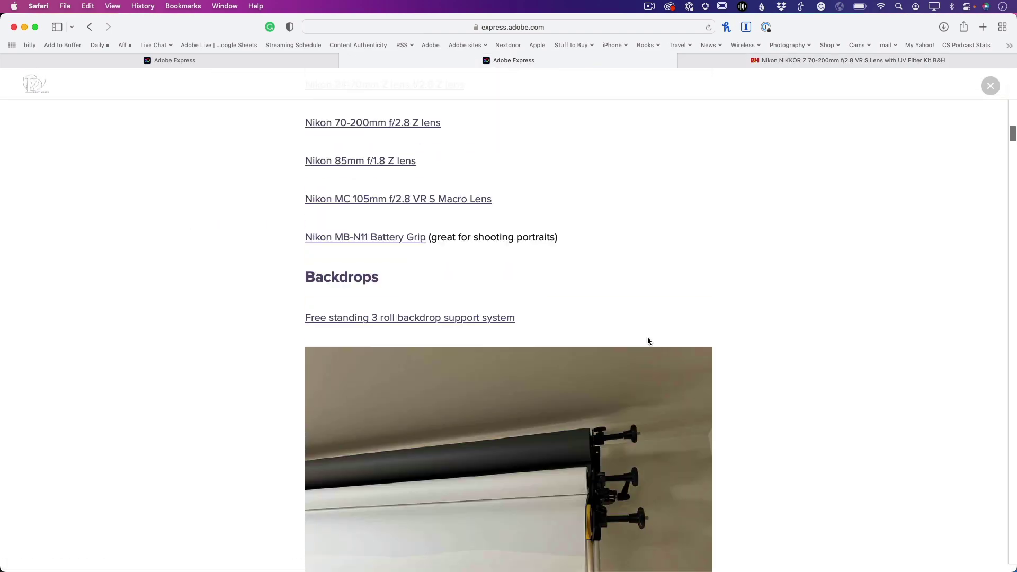
{"action": "scroll", "coordinate": [649, 341], "scroll_direction": "up", "scroll_amount": 15}
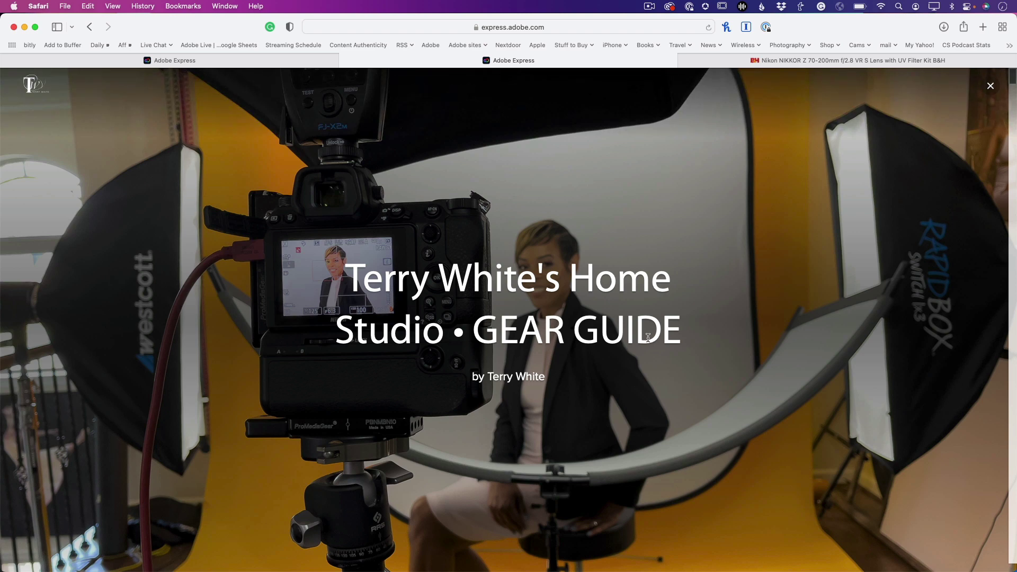
Switch back to the web page editor tab and return to the Adobe Express home page
{"action": "left_click", "coordinate": [286, 61]}
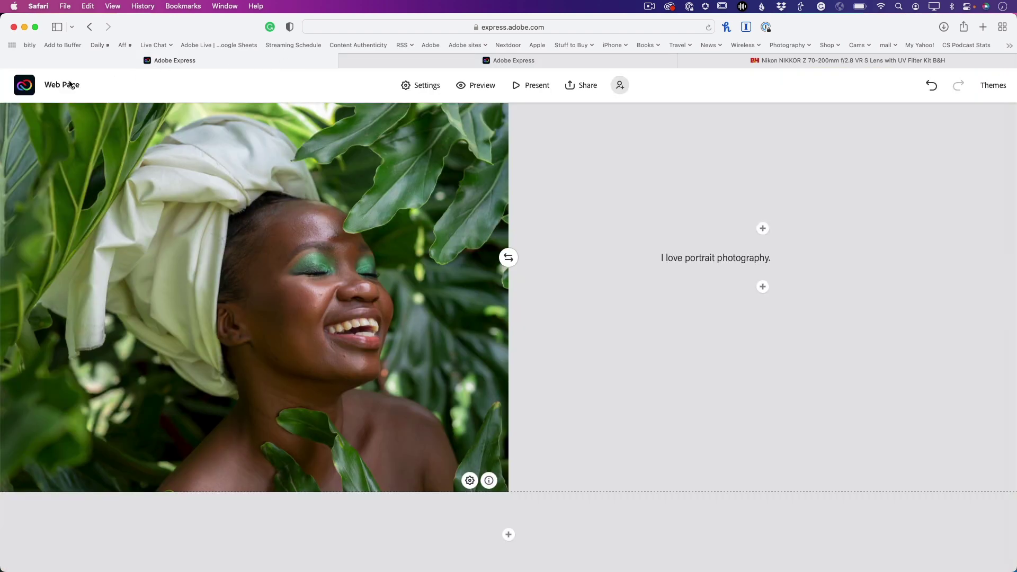
{"action": "left_click", "coordinate": [25, 84]}
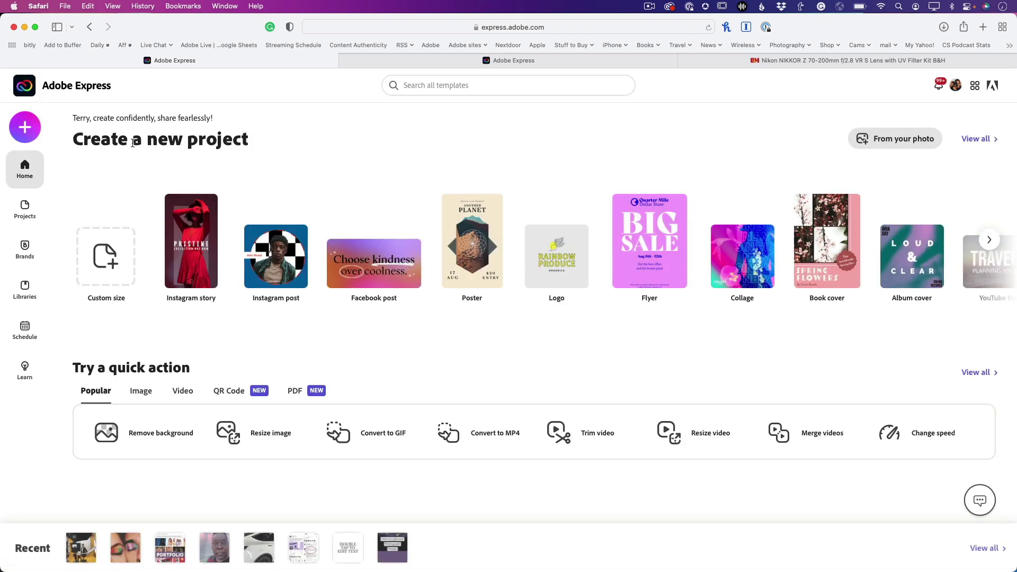